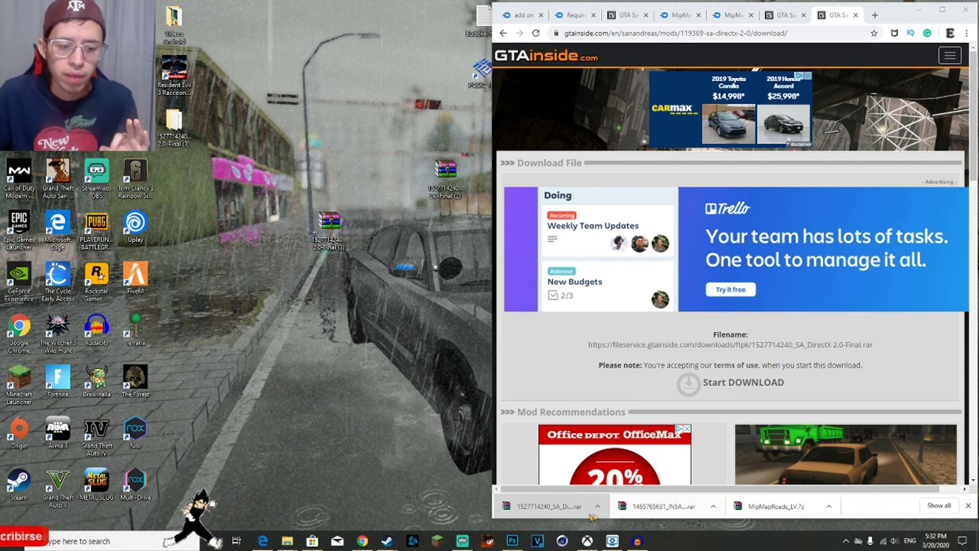
- Check the extracted SA_DirectX 2.0-Final folder on the desktop, close it and minimize the browser
{"action": "double_click", "coordinate": [174, 122]}
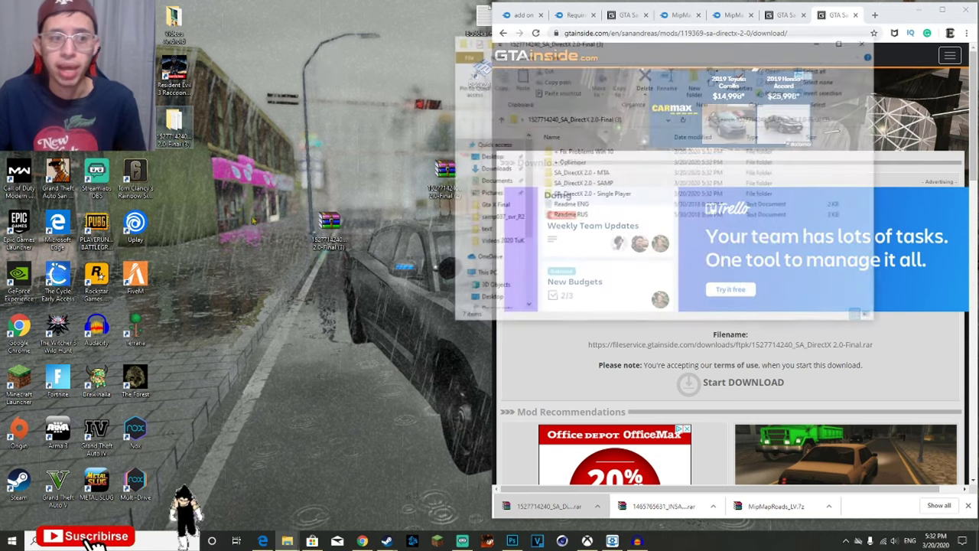
{"action": "left_click", "coordinate": [866, 42]}
{"action": "left_click", "coordinate": [922, 16]}
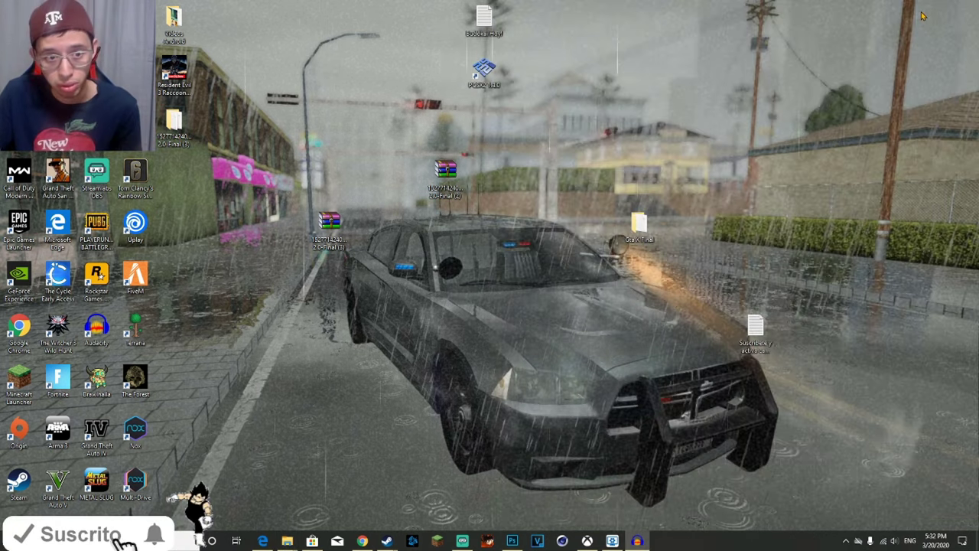
- Bring up the Gta X Final folder window and move it to one side of the desktop
{"action": "left_click", "coordinate": [287, 541]}
{"action": "left_click_drag", "start_coordinate": [672, 23], "coordinate": [304, 69]}
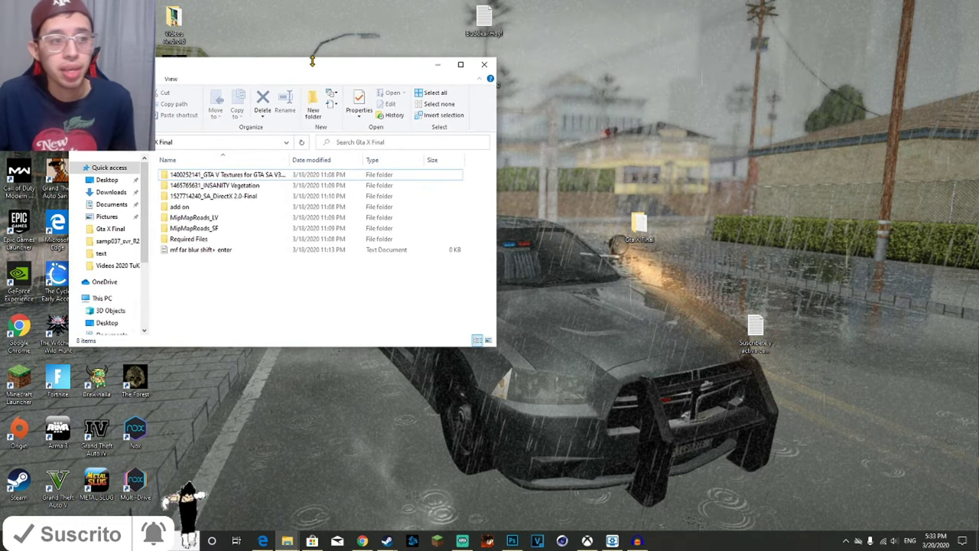
{"action": "left_click_drag", "start_coordinate": [317, 70], "coordinate": [284, 69]}
- Go through the mod folders and the text document in Gta X Final one by one
{"action": "left_click", "coordinate": [180, 176]}
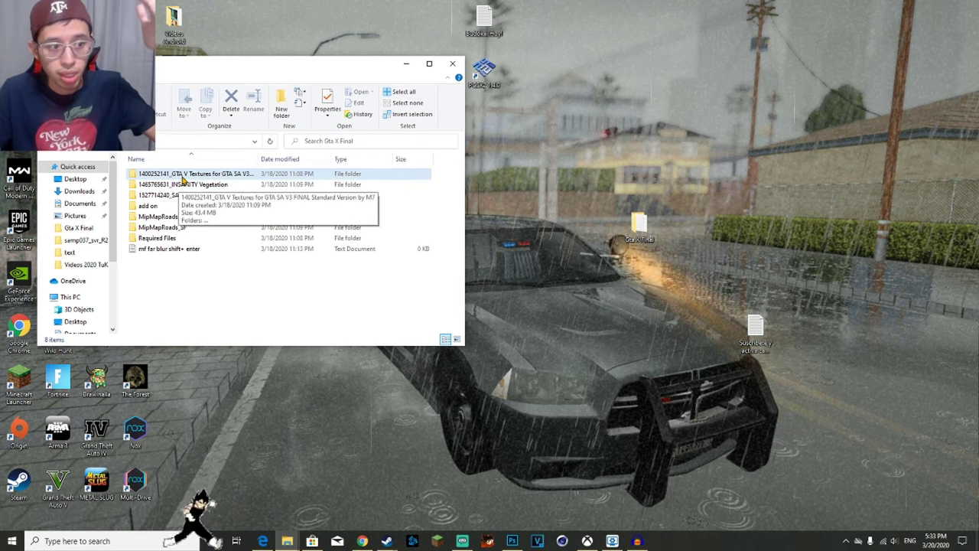
{"action": "left_click", "coordinate": [182, 176]}
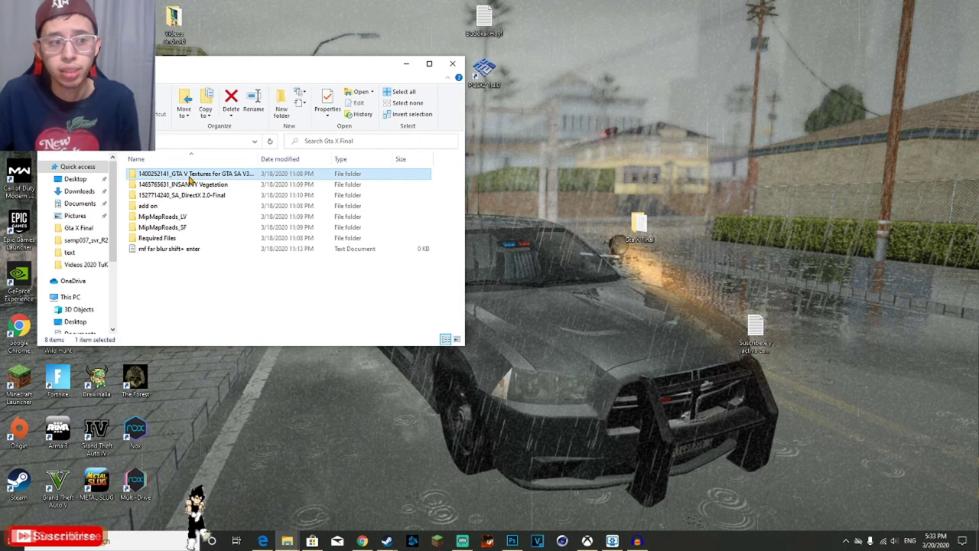
{"action": "left_click", "coordinate": [234, 186]}
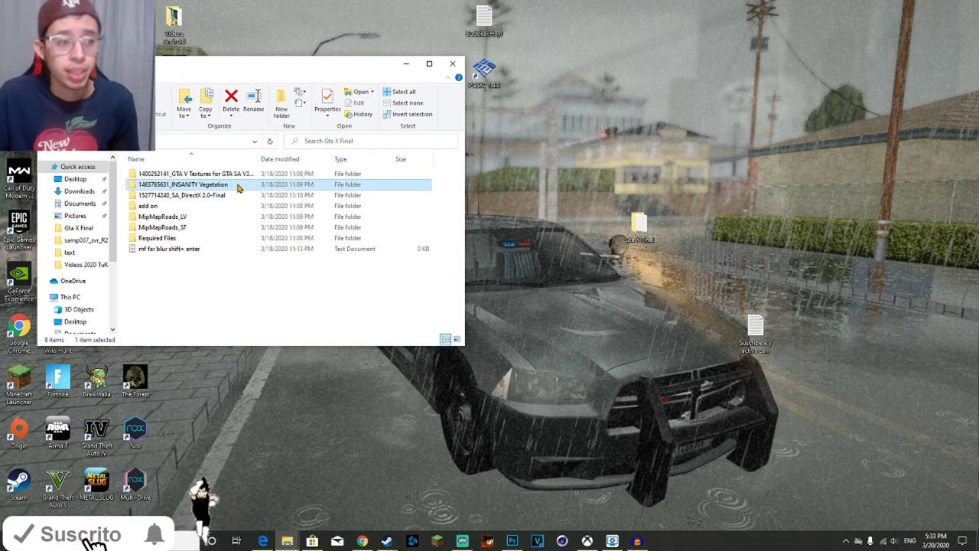
{"action": "left_click", "coordinate": [236, 196]}
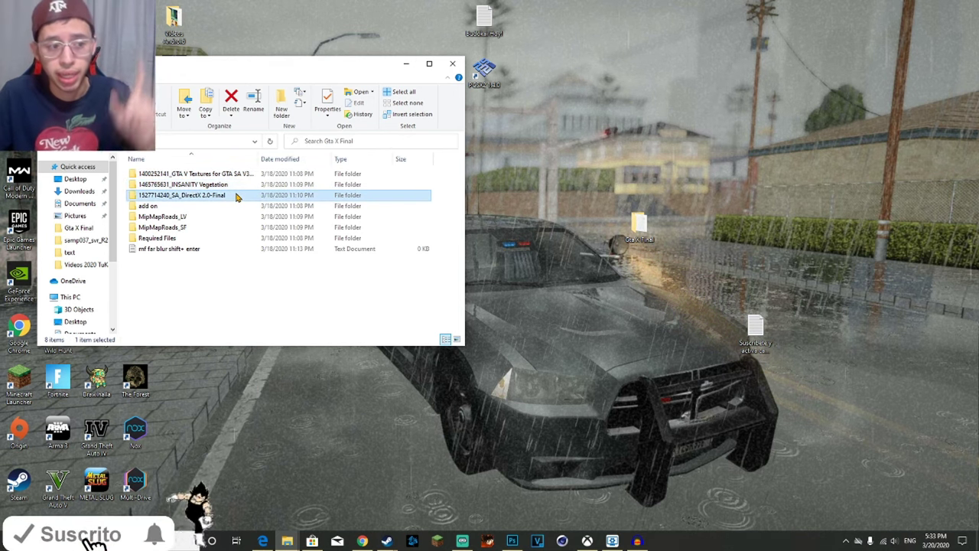
{"action": "left_click", "coordinate": [239, 206]}
{"action": "left_click", "coordinate": [245, 217]}
{"action": "left_click", "coordinate": [243, 227]}
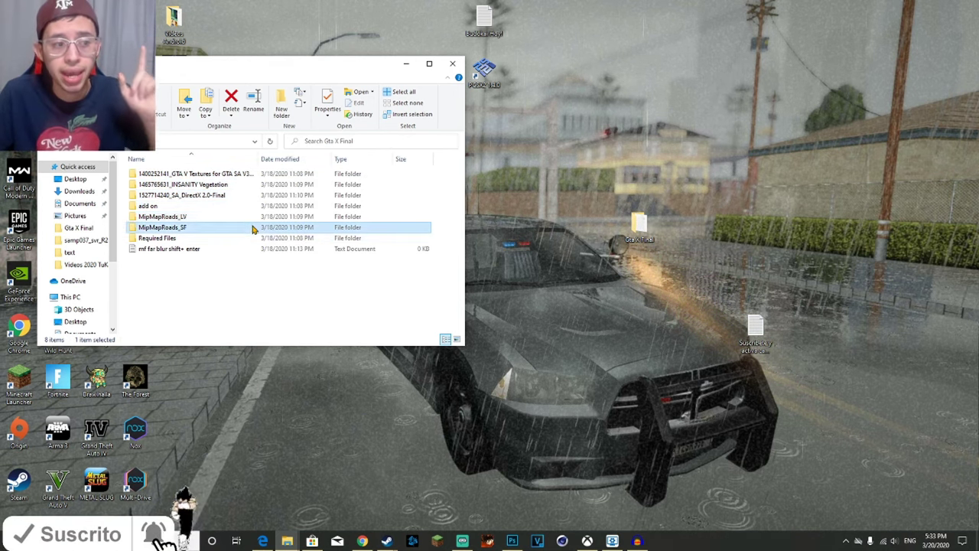
{"action": "left_click", "coordinate": [241, 238]}
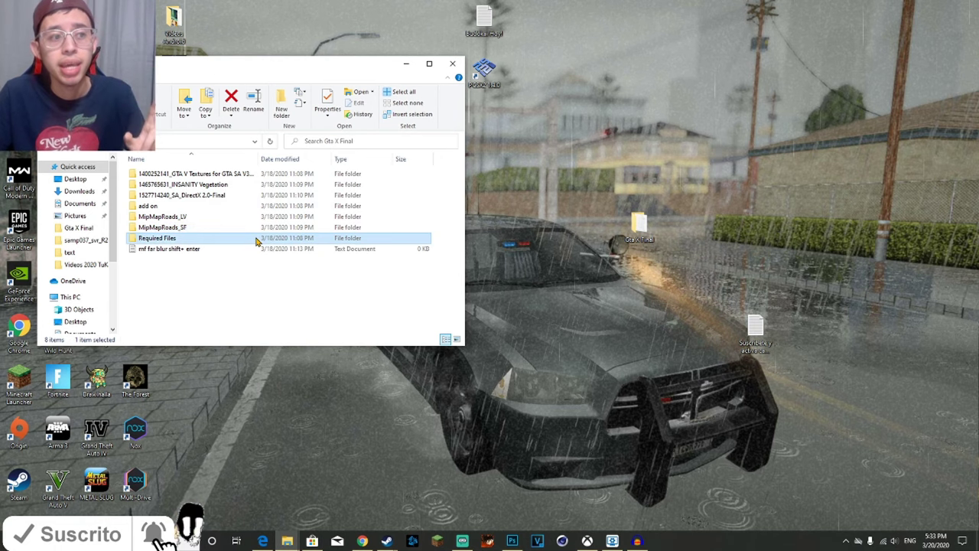
{"action": "left_click", "coordinate": [239, 249]}
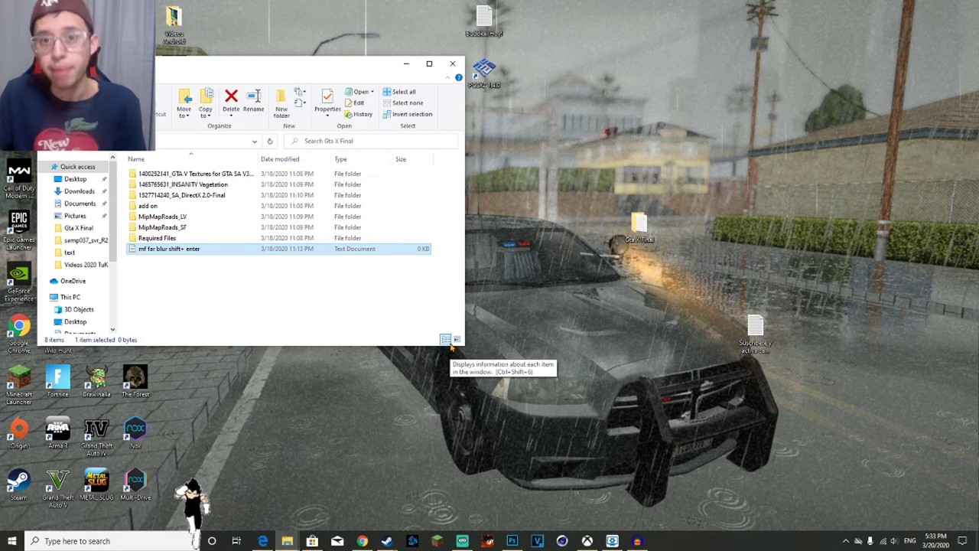
- Bring up the Grand Theft Auto San Andreas game folder and place its window beside Gta X Final
{"action": "mouse_move", "coordinate": [287, 540]}
{"action": "left_click", "coordinate": [332, 505]}
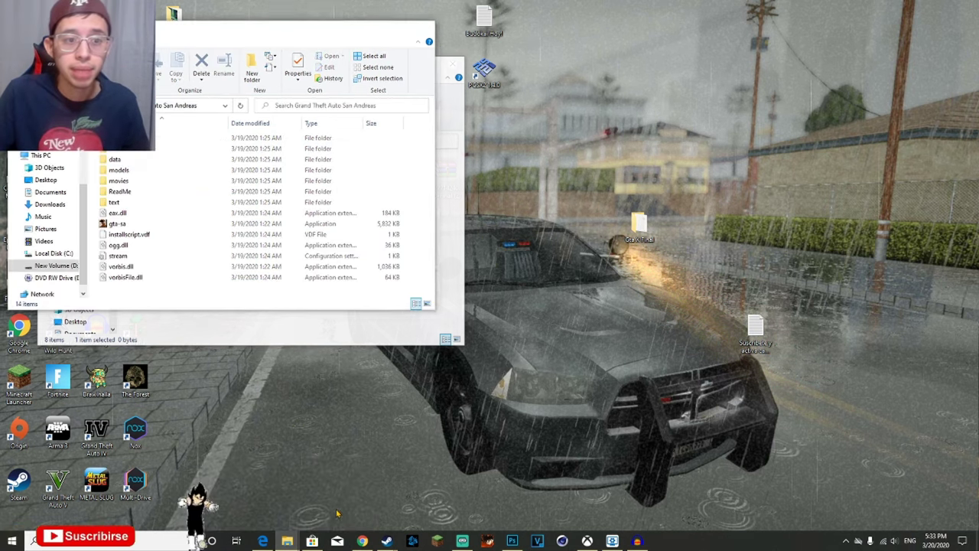
{"action": "left_click_drag", "start_coordinate": [366, 37], "coordinate": [795, 69]}
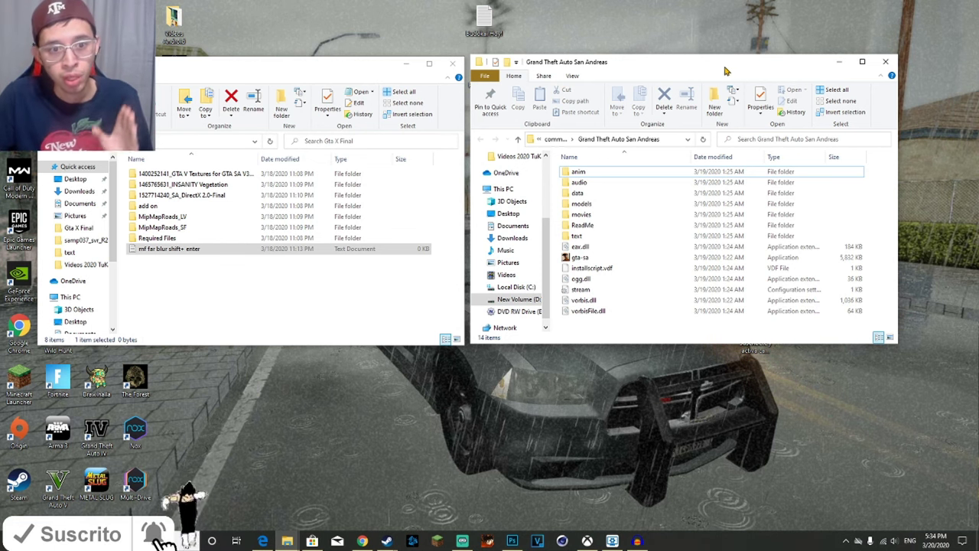
- Show the game folder's location in steamapps\common, reopen Grand Theft Auto San Andreas and line up both folder windows
{"action": "left_click", "coordinate": [556, 141]}
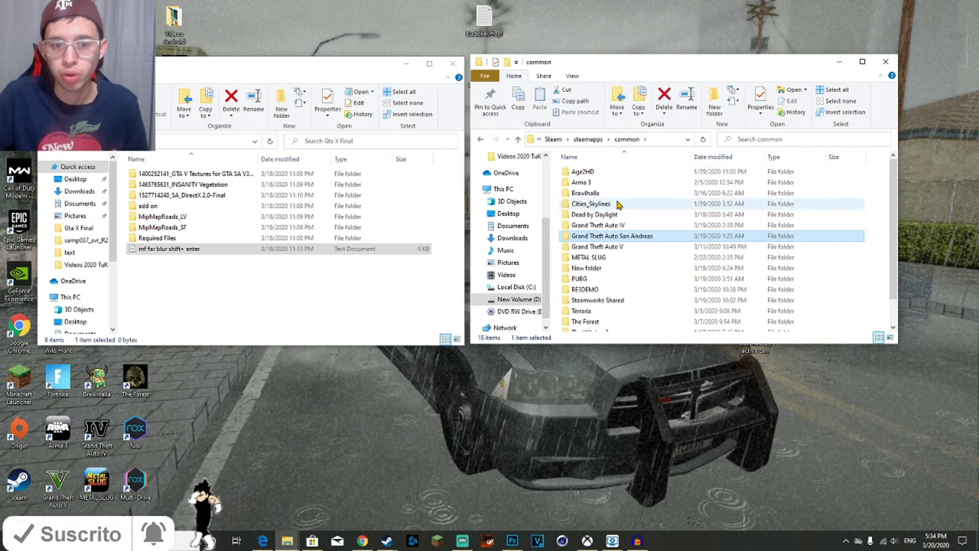
{"action": "double_click", "coordinate": [621, 240]}
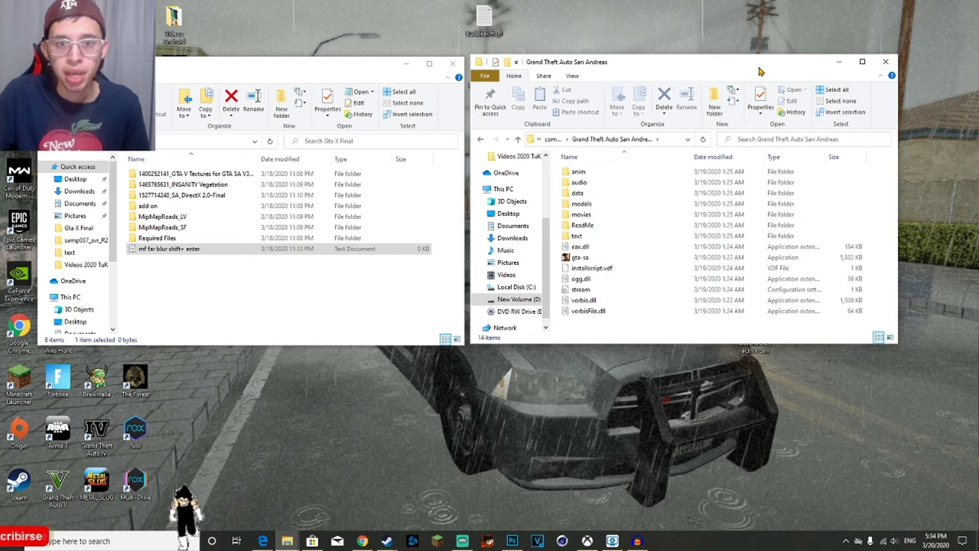
{"action": "left_click_drag", "start_coordinate": [688, 61], "coordinate": [743, 26]}
{"action": "left_click_drag", "start_coordinate": [365, 72], "coordinate": [415, 36]}
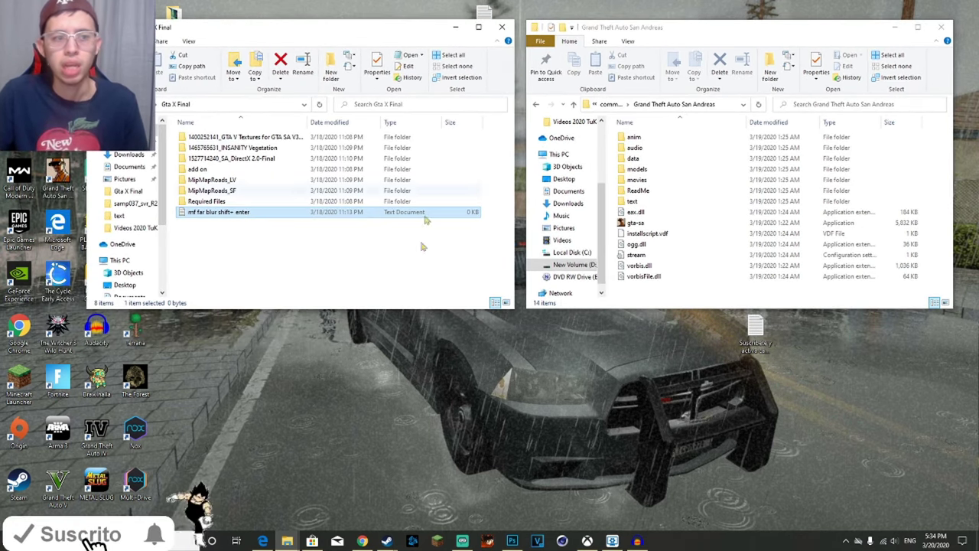
- Open the innermost 1. Required Files folder inside Gta X Final's Required Files
{"action": "left_click", "coordinate": [411, 278]}
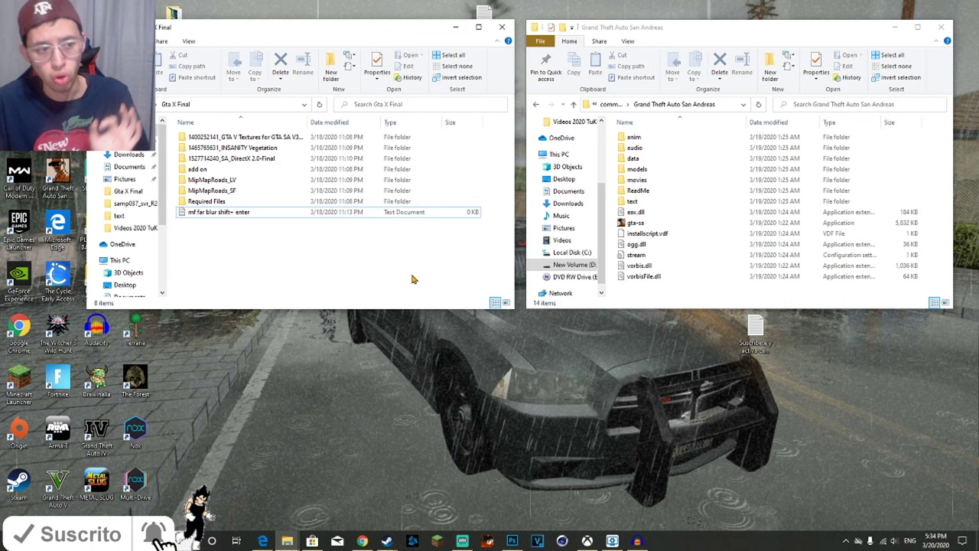
{"action": "left_click", "coordinate": [320, 203]}
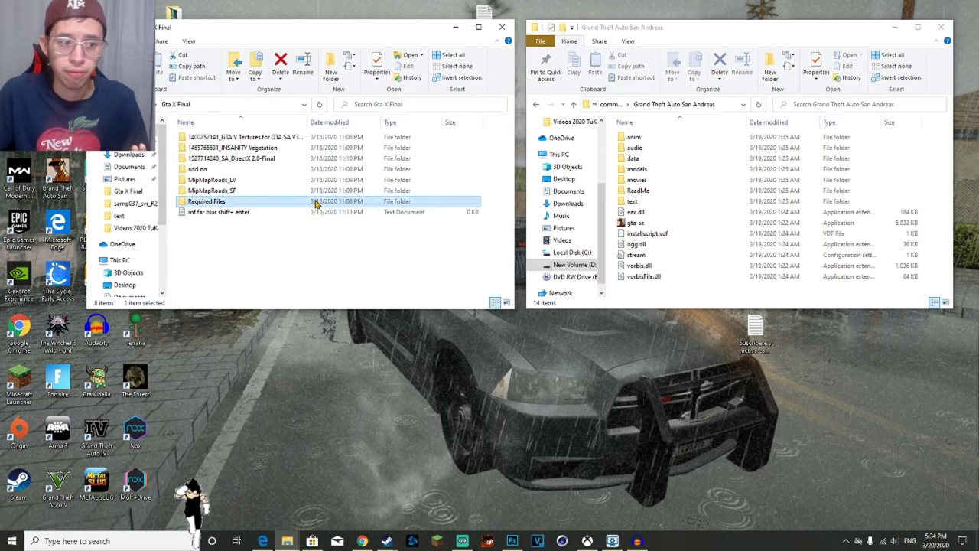
{"action": "double_click", "coordinate": [316, 203]}
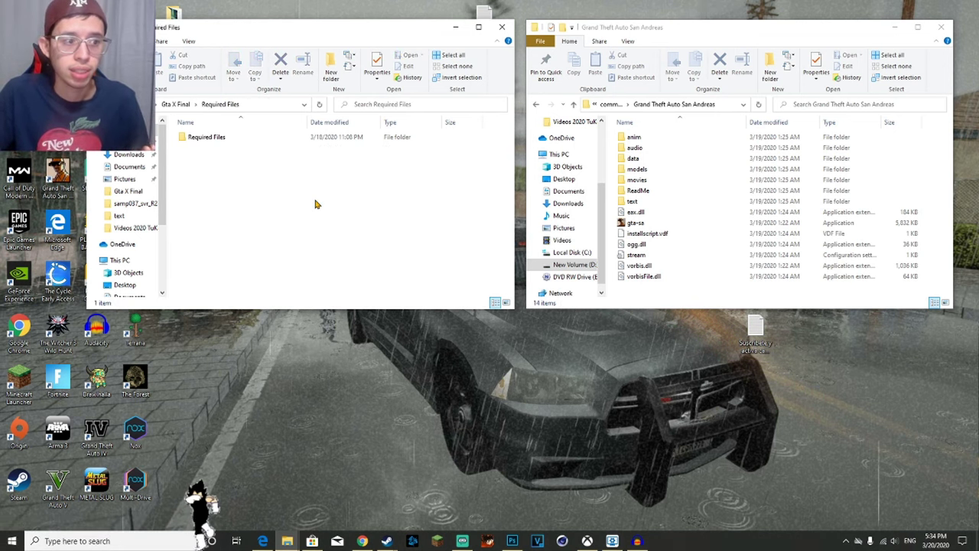
{"action": "double_click", "coordinate": [304, 137]}
{"action": "double_click", "coordinate": [302, 139]}
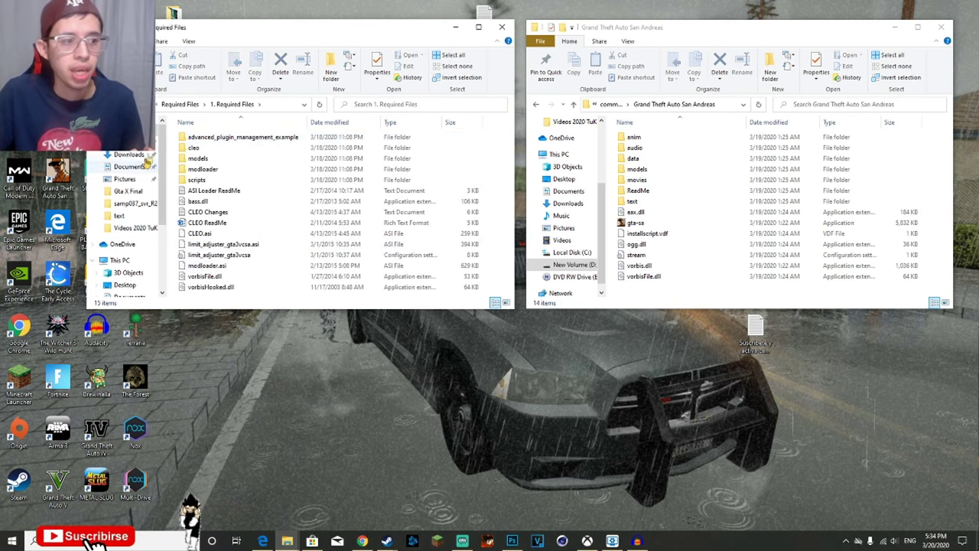
- Copy everything in 1. Required Files into the Grand Theft Auto San Andreas folder, replacing the files with the same names
{"action": "left_click_drag", "start_coordinate": [175, 137], "coordinate": [430, 463]}
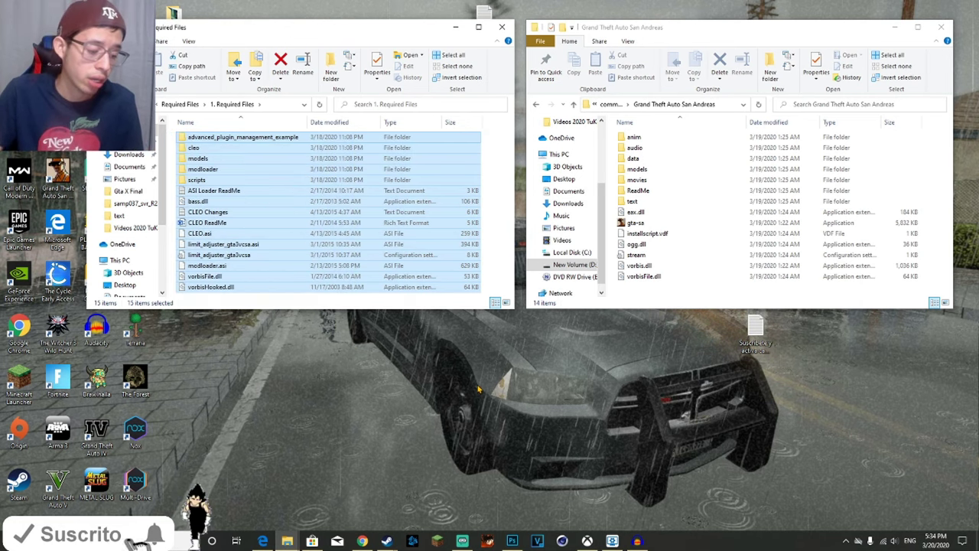
{"action": "right_click", "coordinate": [362, 179]}
{"action": "left_click", "coordinate": [419, 340]}
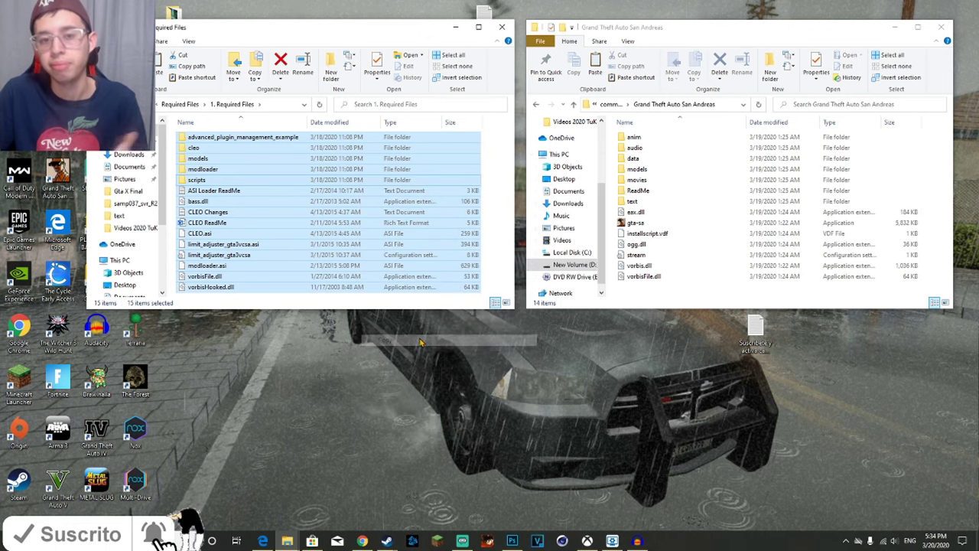
{"action": "right_click", "coordinate": [617, 239]}
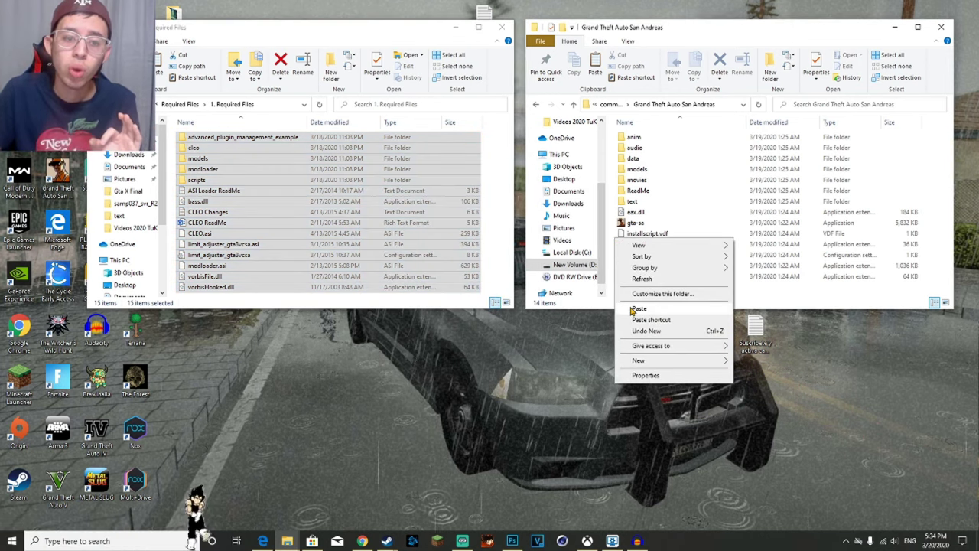
{"action": "left_click", "coordinate": [638, 309]}
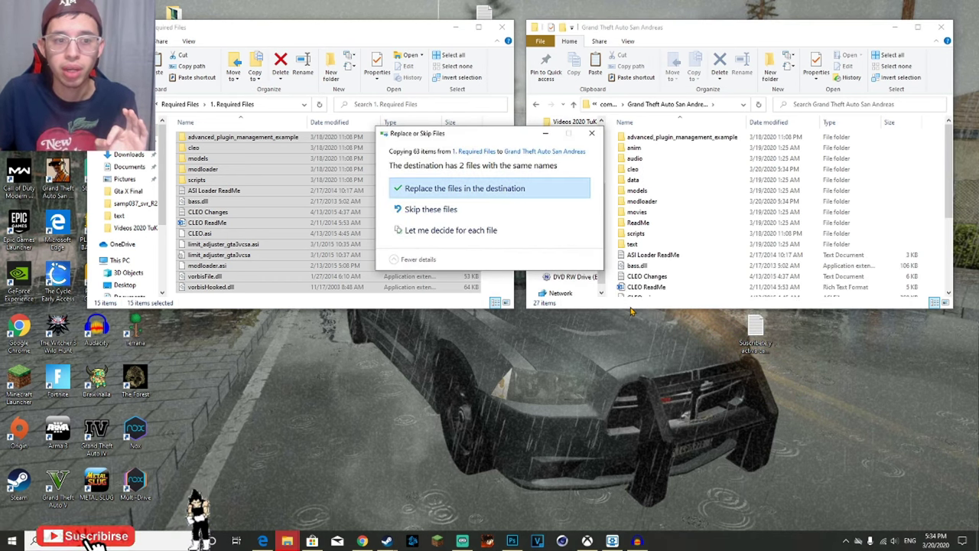
{"action": "left_click", "coordinate": [543, 192]}
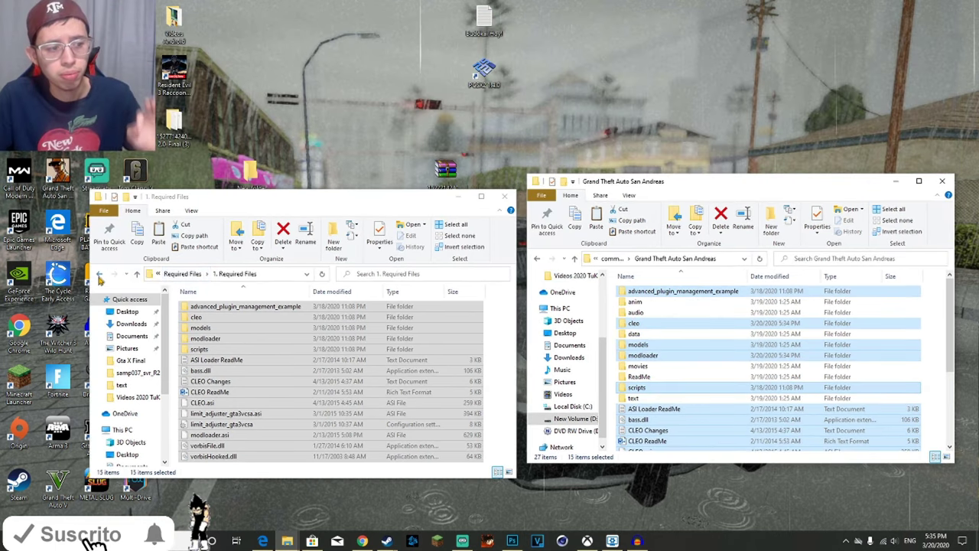
- Review the contents of 1. Required Files once more and return to the Gta X Final folder
{"action": "left_click", "coordinate": [99, 274]}
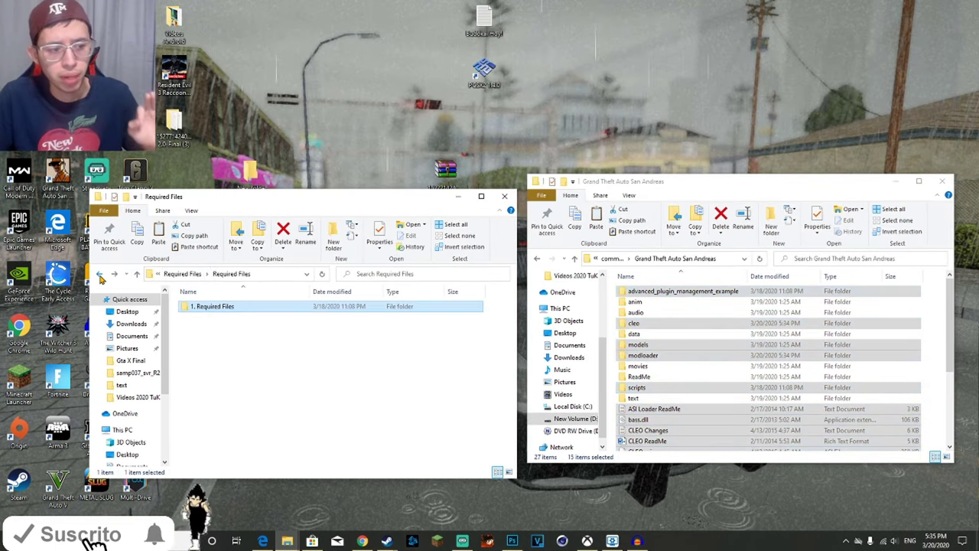
{"action": "left_click", "coordinate": [99, 274]}
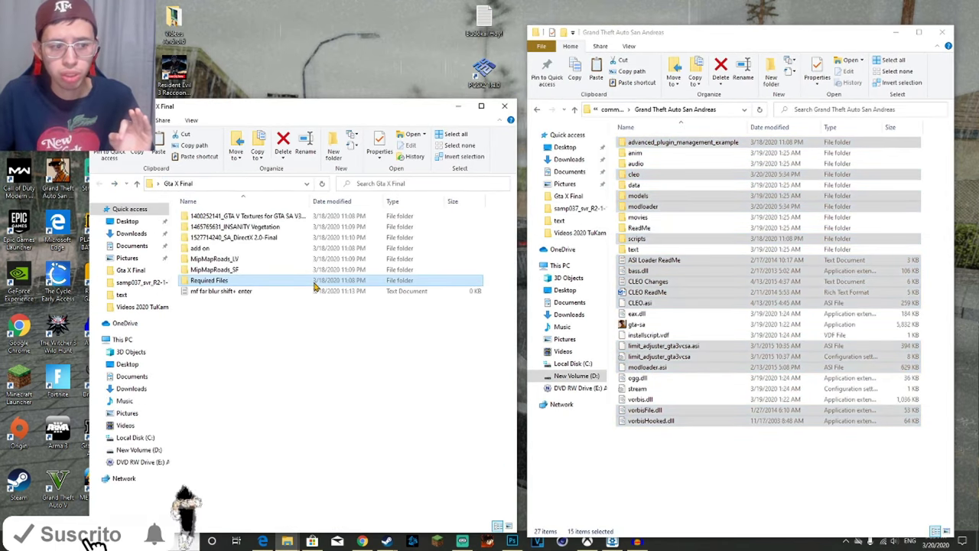
{"action": "double_click", "coordinate": [306, 280]}
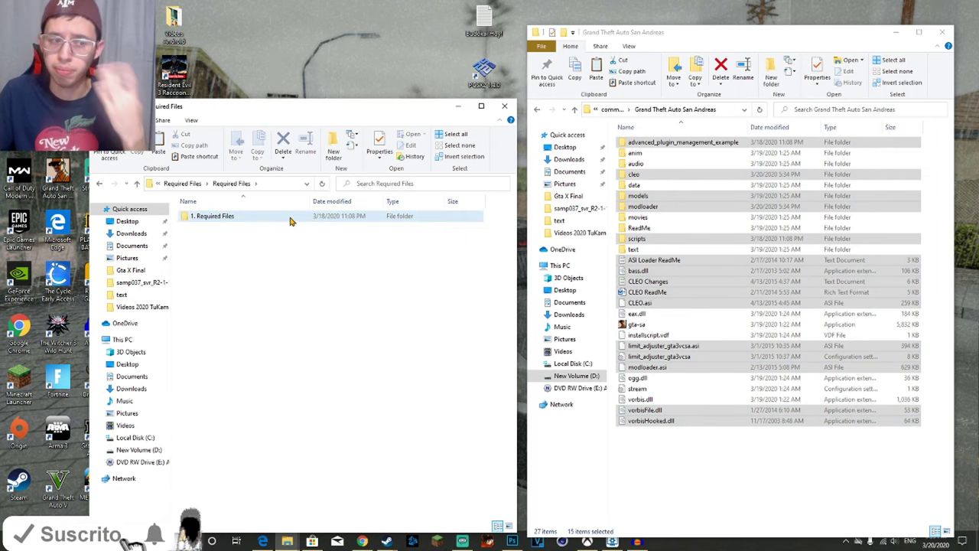
{"action": "double_click", "coordinate": [290, 221]}
{"action": "left_click_drag", "start_coordinate": [268, 413], "coordinate": [229, 205]}
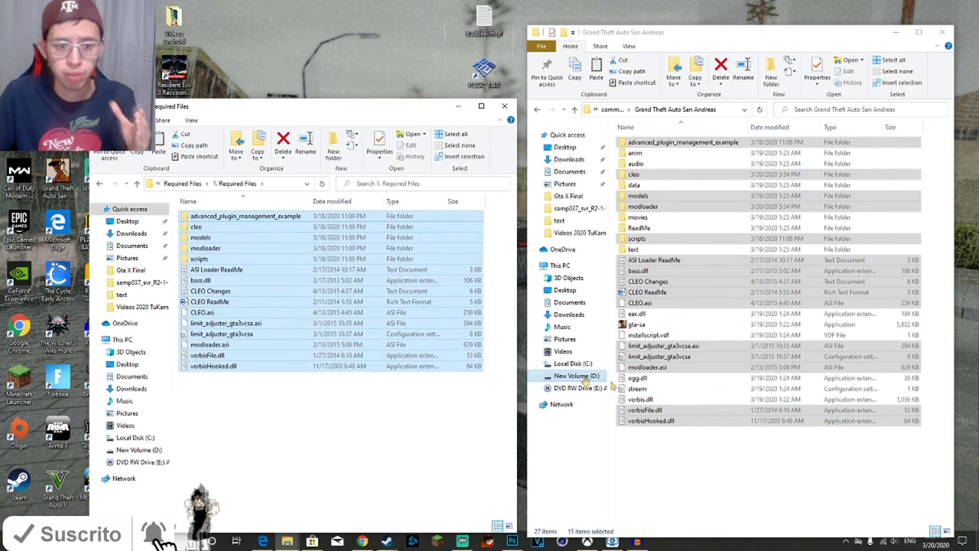
{"action": "left_click", "coordinate": [703, 465]}
{"action": "left_click", "coordinate": [103, 184]}
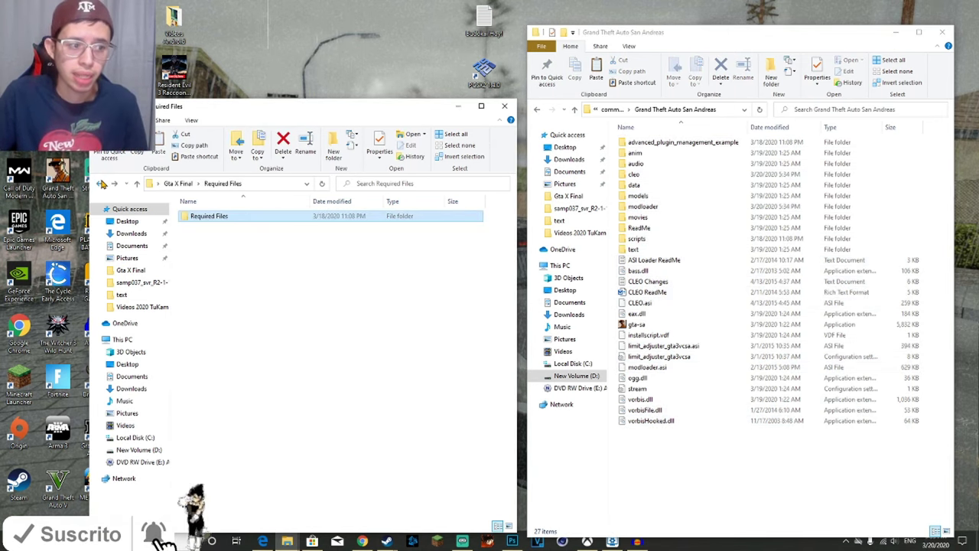
{"action": "left_click", "coordinate": [102, 184]}
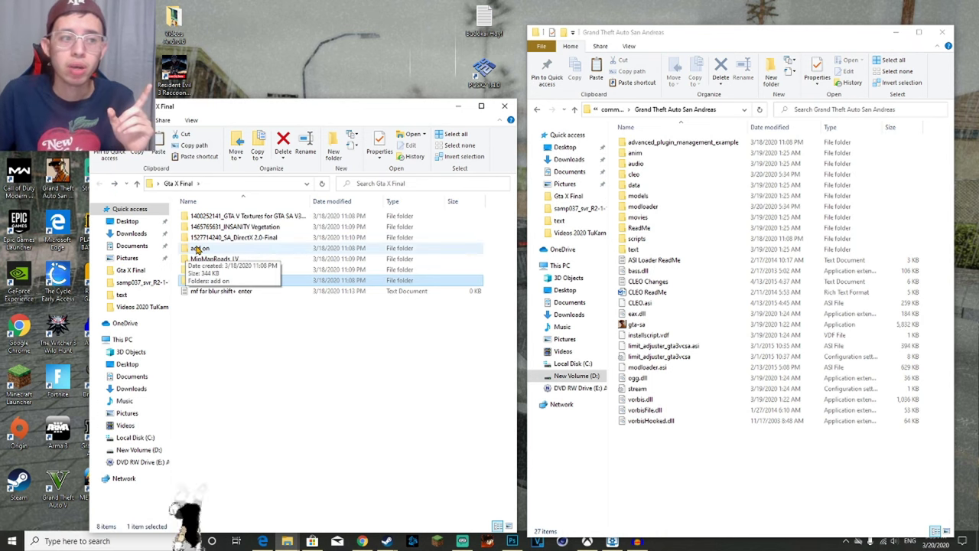
- Open Gta X Final's add on folder through its nested add on folder down to 2. add on
{"action": "double_click", "coordinate": [198, 251]}
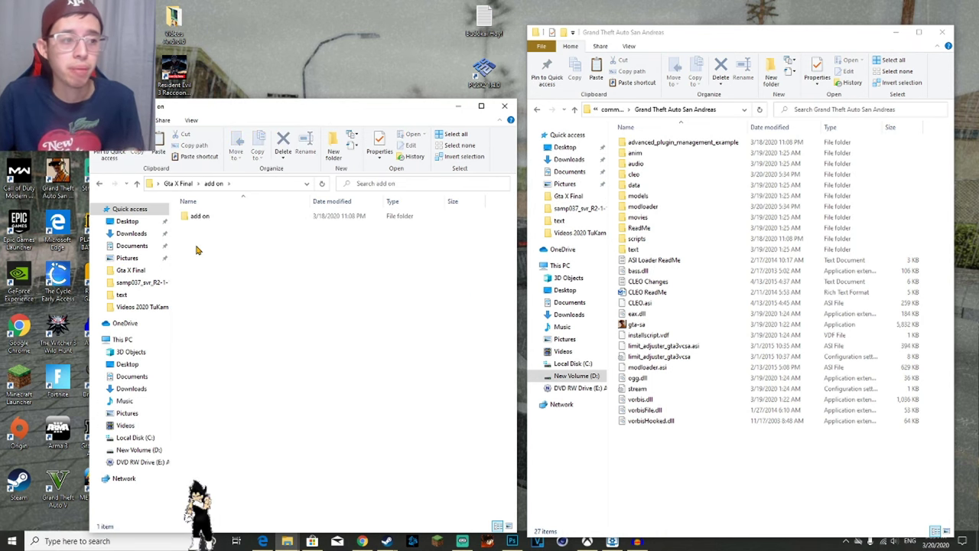
{"action": "double_click", "coordinate": [219, 217]}
{"action": "double_click", "coordinate": [219, 216]}
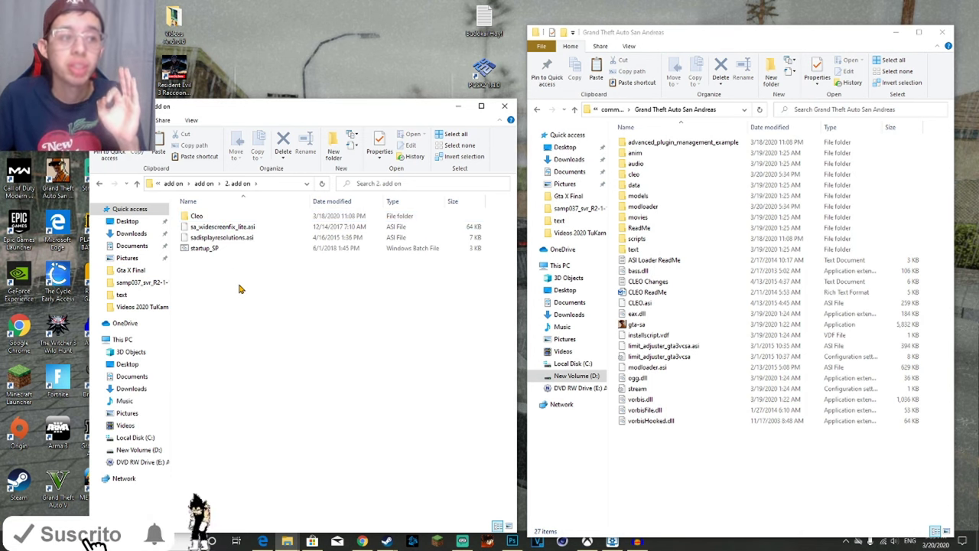
- Copy the Cleo folder, both ASI files and startup_SP from 2. add on into the Grand Theft Auto San Andreas folder
{"action": "left_click_drag", "start_coordinate": [247, 258], "coordinate": [250, 231]}
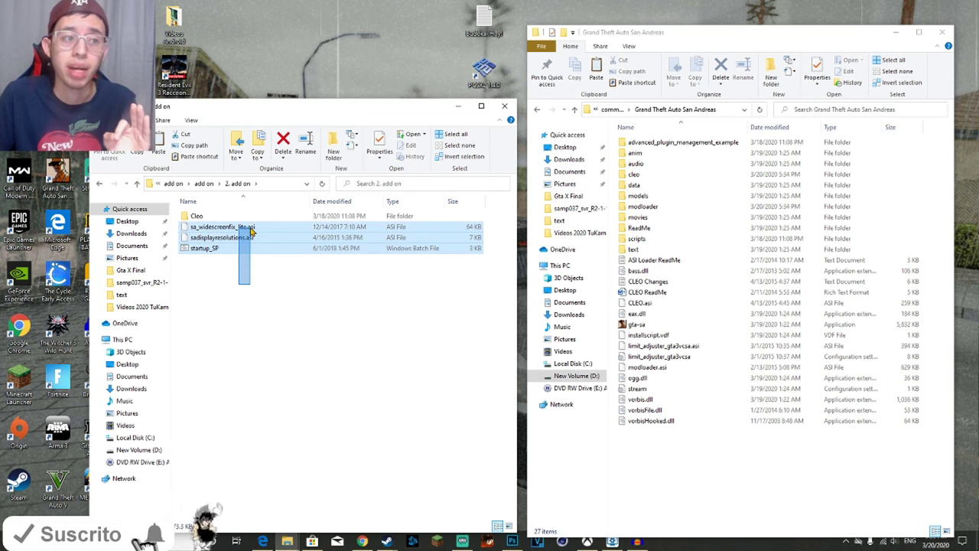
{"action": "right_click", "coordinate": [269, 239]}
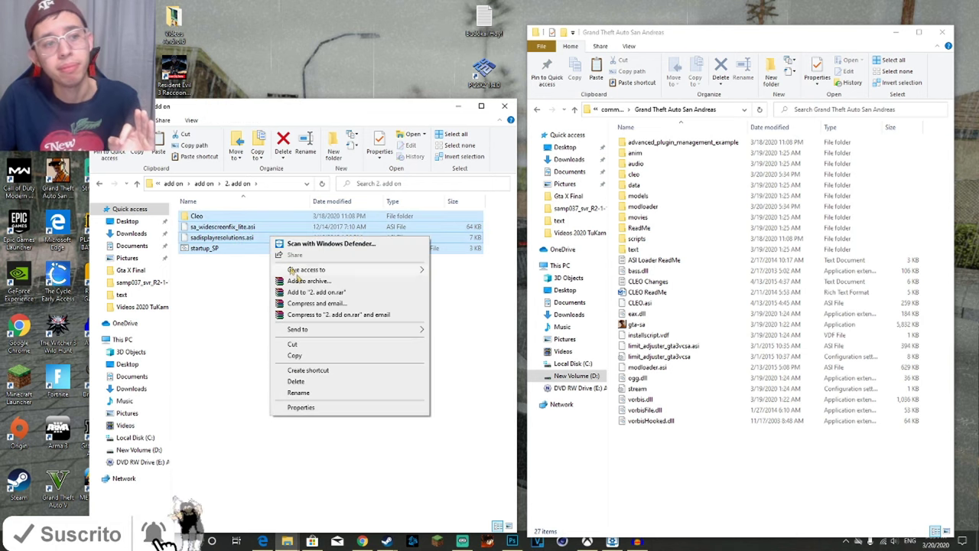
{"action": "left_click", "coordinate": [323, 358]}
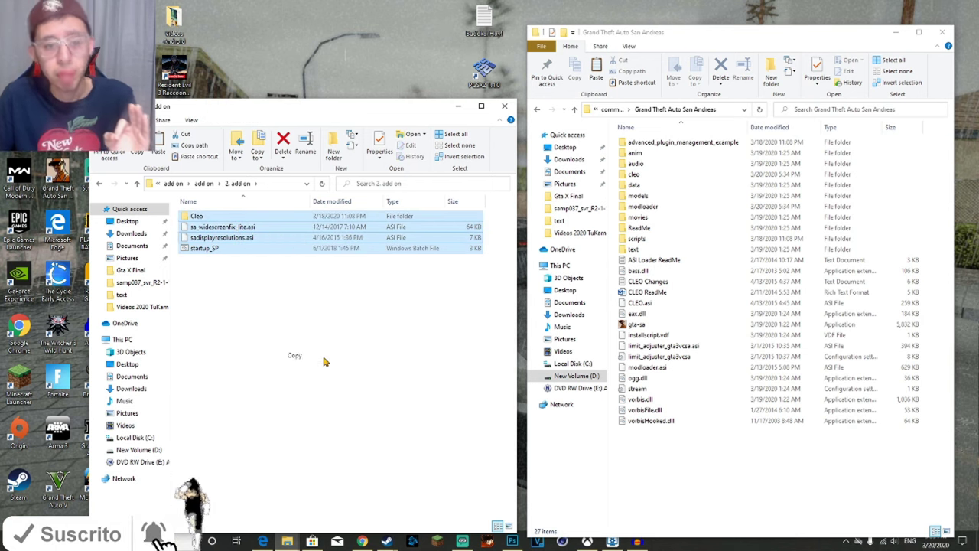
{"action": "right_click", "coordinate": [751, 498]}
{"action": "left_click", "coordinate": [796, 419]}
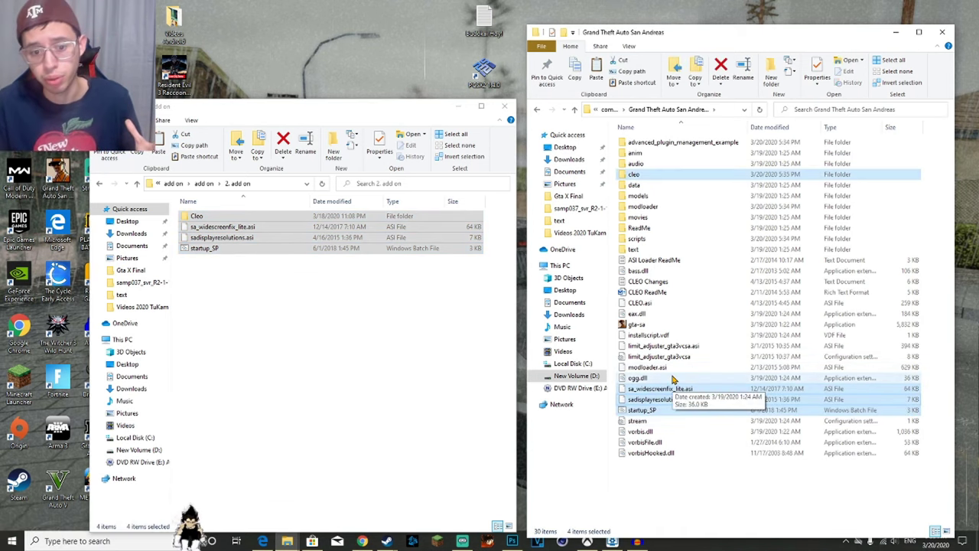
{"action": "left_click", "coordinate": [420, 361]}
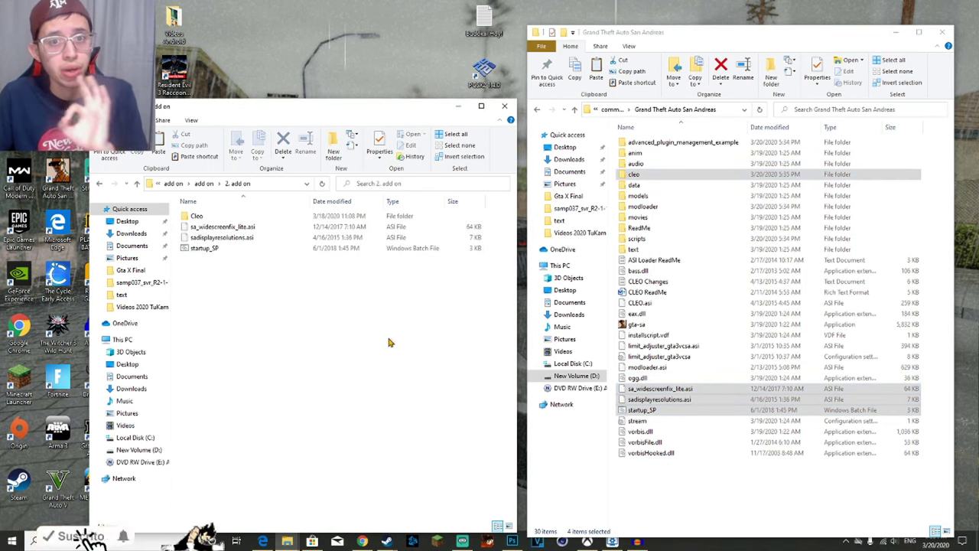
- Return to Gta X Final and open the inner GTA V Textures for GTA SA V3 FINAL (Standard Version) folder
{"action": "left_click", "coordinate": [101, 185]}
{"action": "left_click", "coordinate": [101, 185]}
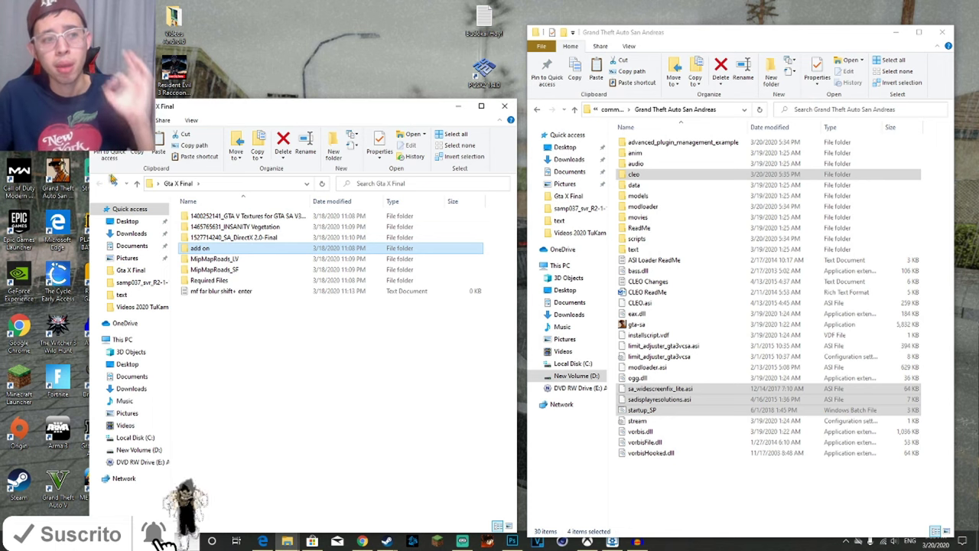
{"action": "left_click", "coordinate": [256, 219]}
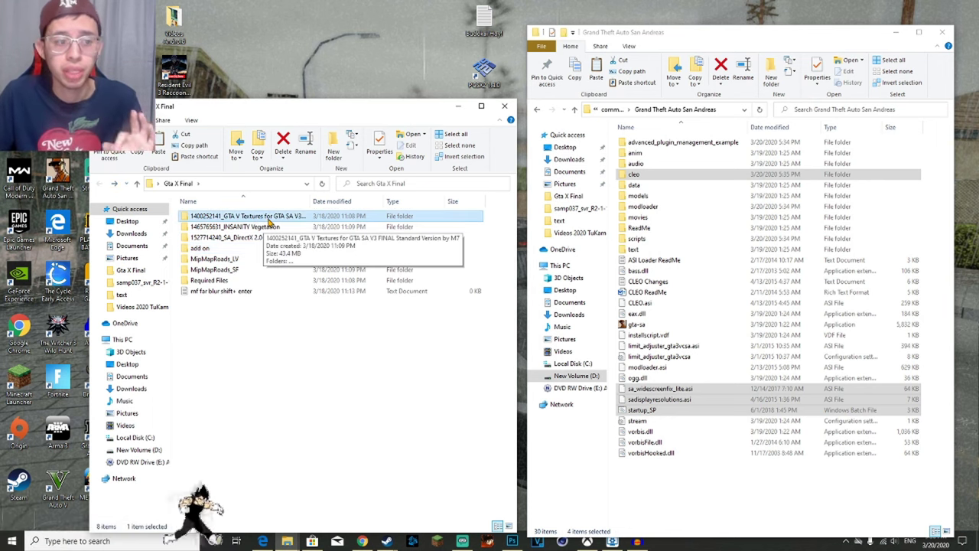
{"action": "double_click", "coordinate": [270, 221]}
{"action": "double_click", "coordinate": [268, 220]}
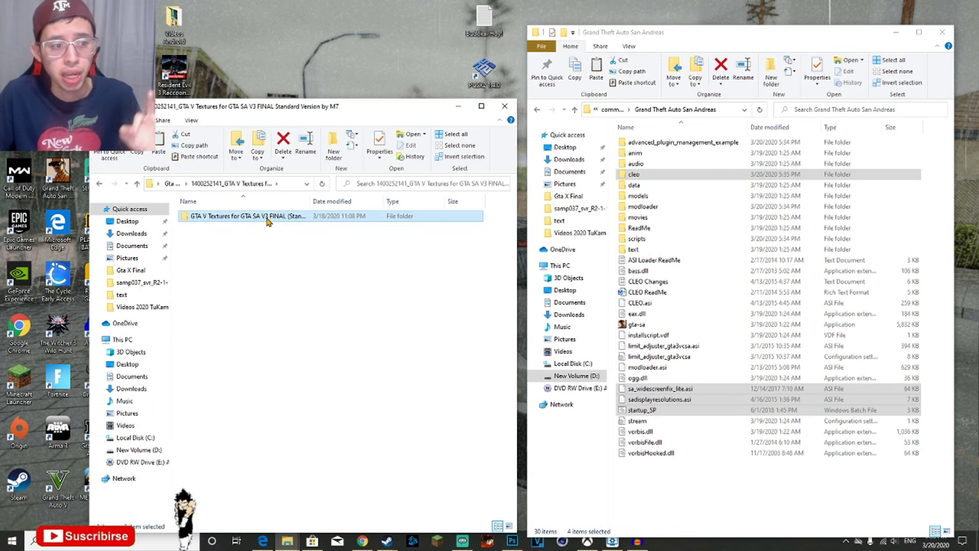
- Copy the to gta3.img folder into the game's modloader folder
{"action": "right_click", "coordinate": [262, 220]}
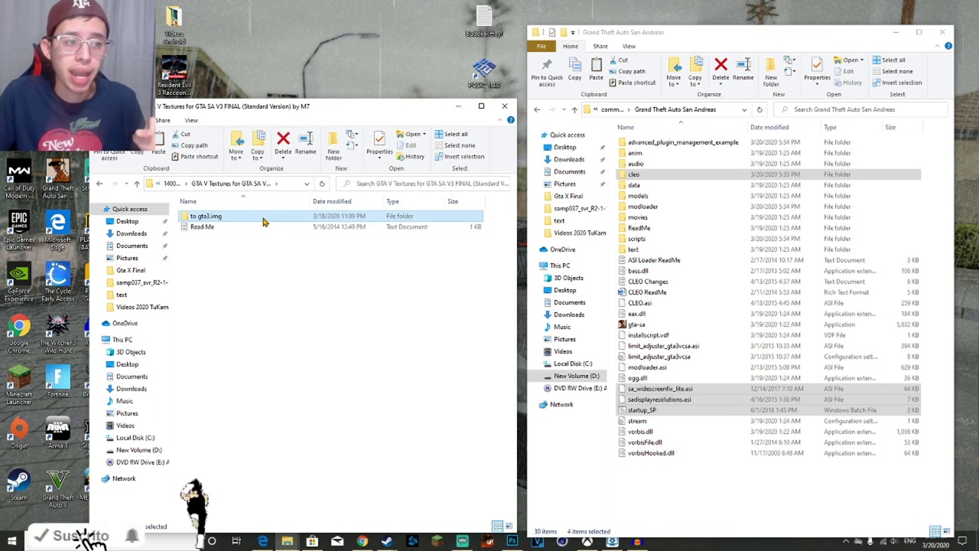
{"action": "left_click", "coordinate": [237, 229]}
{"action": "right_click", "coordinate": [241, 219]}
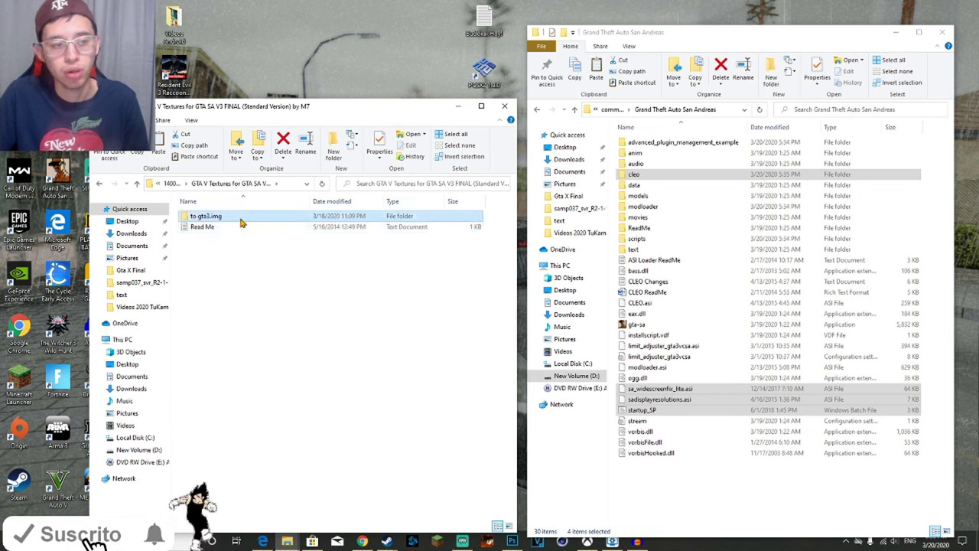
{"action": "left_click", "coordinate": [266, 418]}
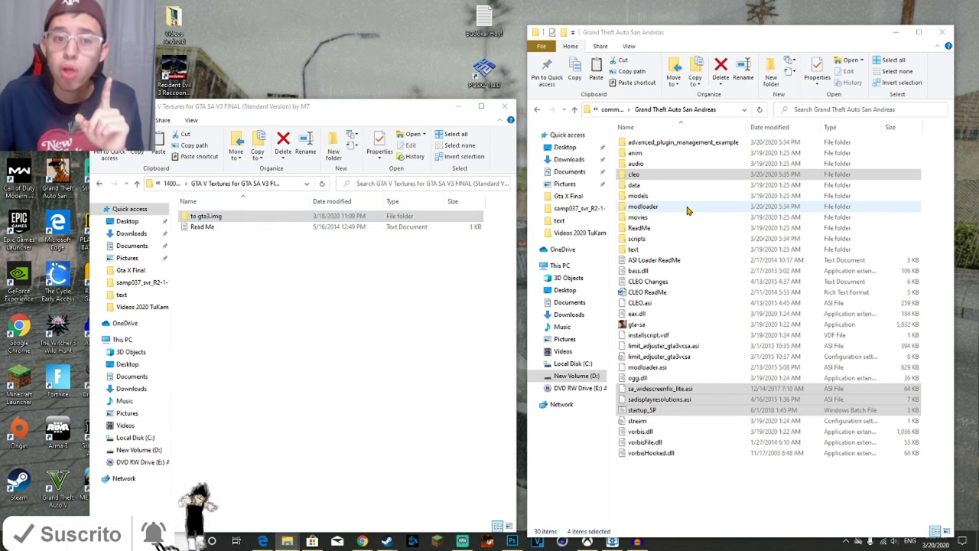
{"action": "left_click", "coordinate": [687, 208]}
{"action": "double_click", "coordinate": [687, 208]}
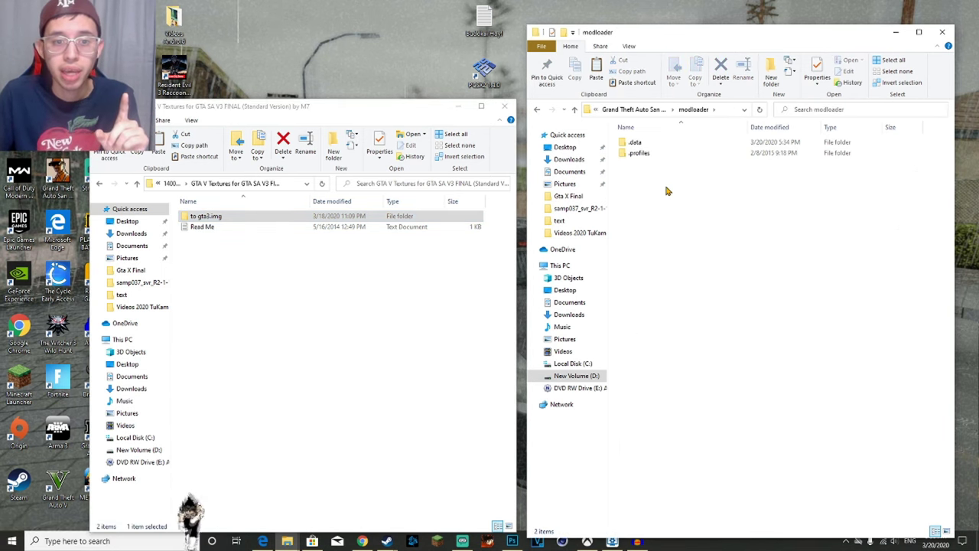
{"action": "right_click", "coordinate": [666, 190]}
{"action": "left_click", "coordinate": [687, 258]}
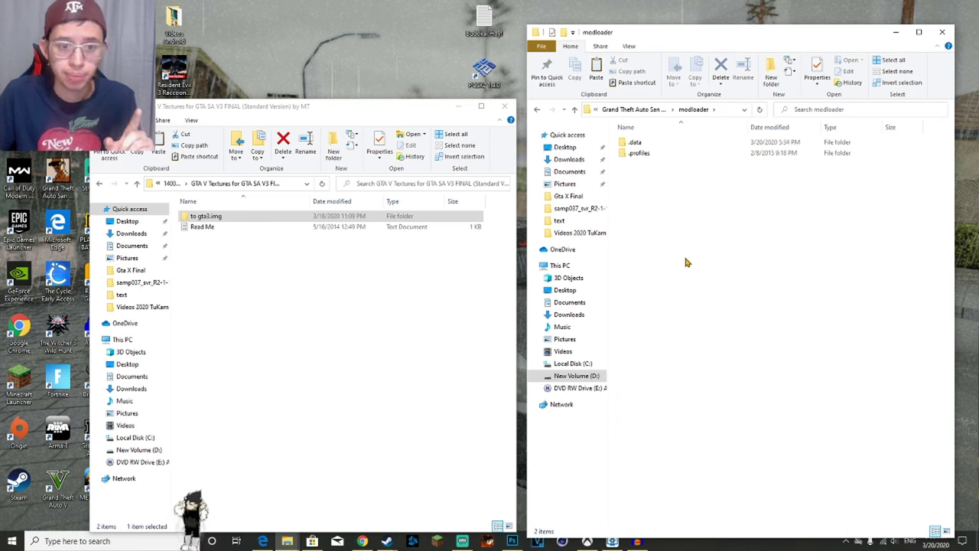
- Rename the to gta3.img folder in modloader as gta3.img
{"action": "left_click", "coordinate": [654, 163]}
{"action": "right_click", "coordinate": [658, 165]}
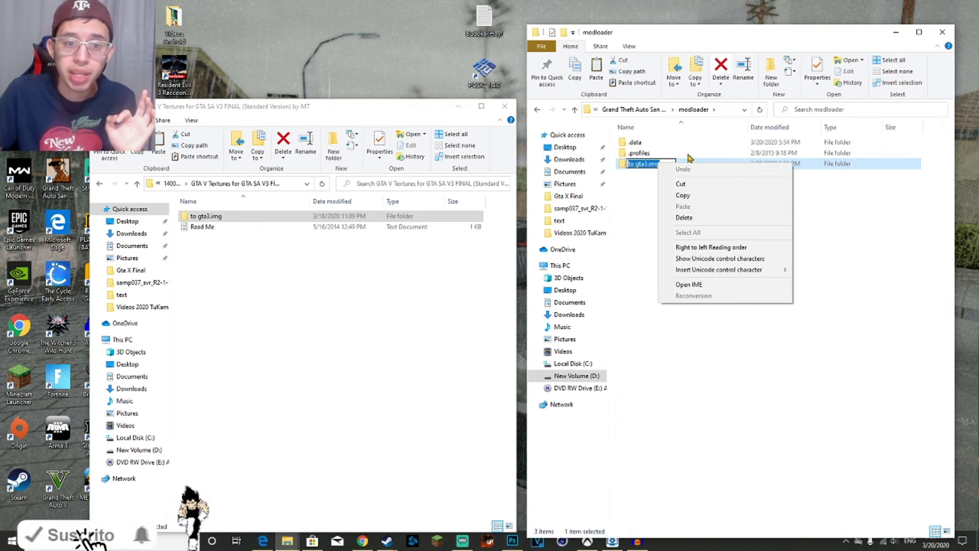
{"action": "left_click", "coordinate": [715, 163]}
{"action": "right_click", "coordinate": [722, 165]}
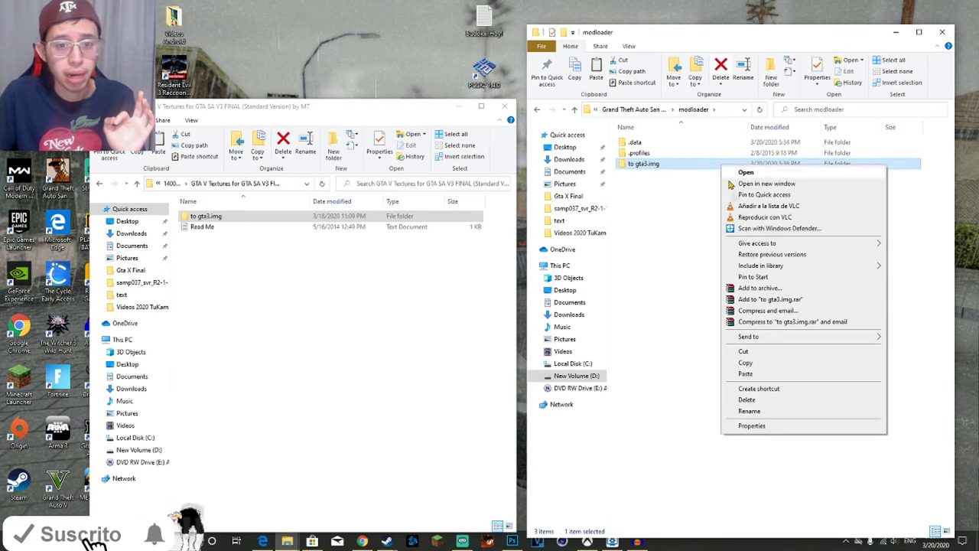
{"action": "left_click", "coordinate": [787, 411]}
{"action": "left_click", "coordinate": [635, 165]}
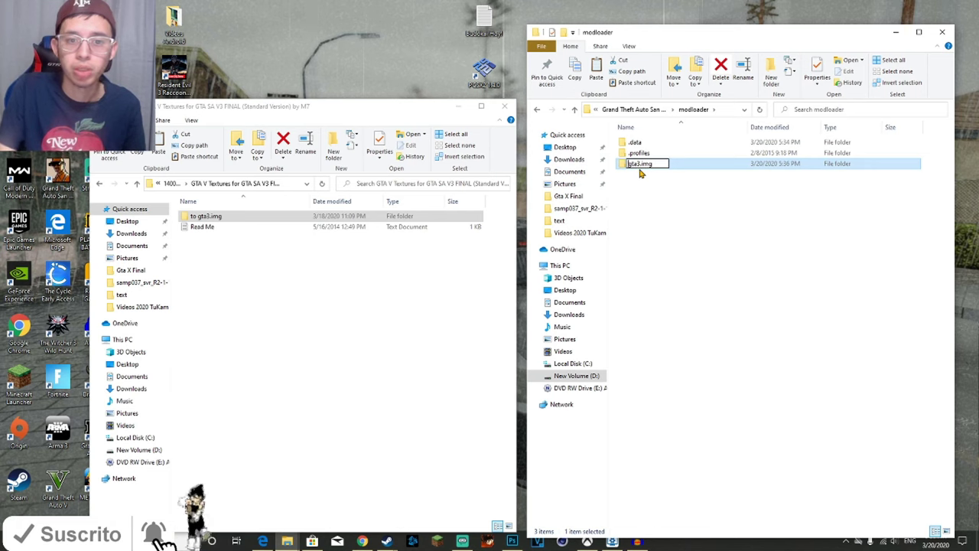
{"action": "key", "text": "Return"}
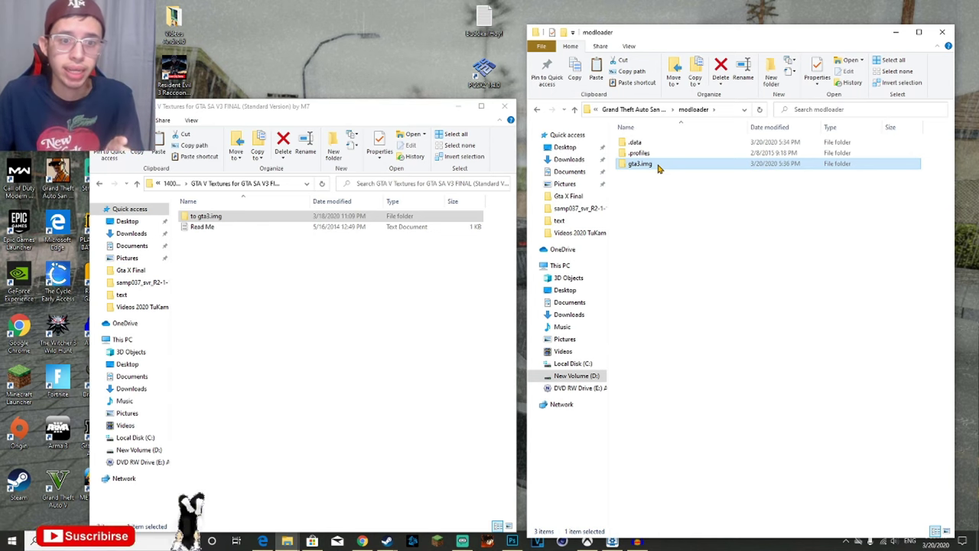
- Open modloader's gta3.img folder and take the mod pack window back to the Gta X Final folder
{"action": "left_click", "coordinate": [676, 164]}
{"action": "double_click", "coordinate": [678, 165]}
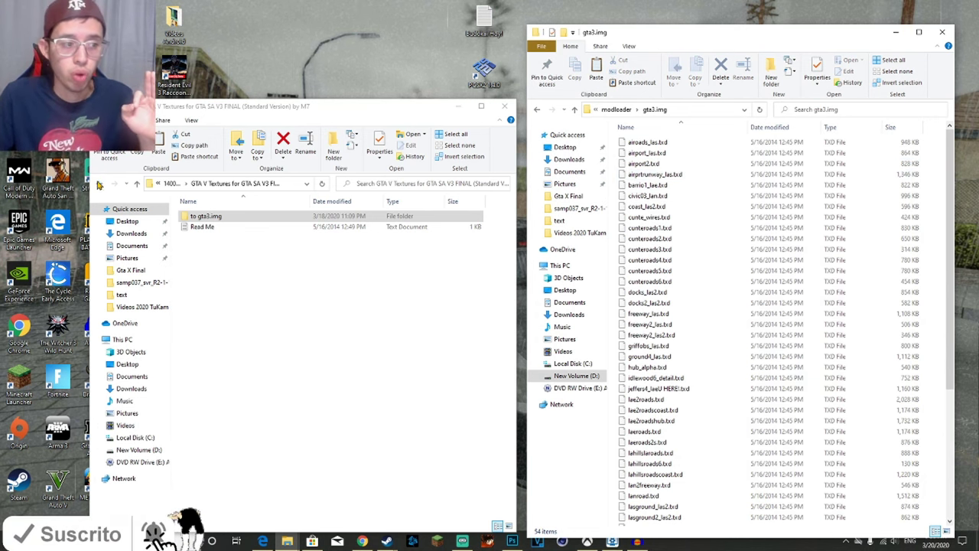
{"action": "left_click", "coordinate": [101, 183]}
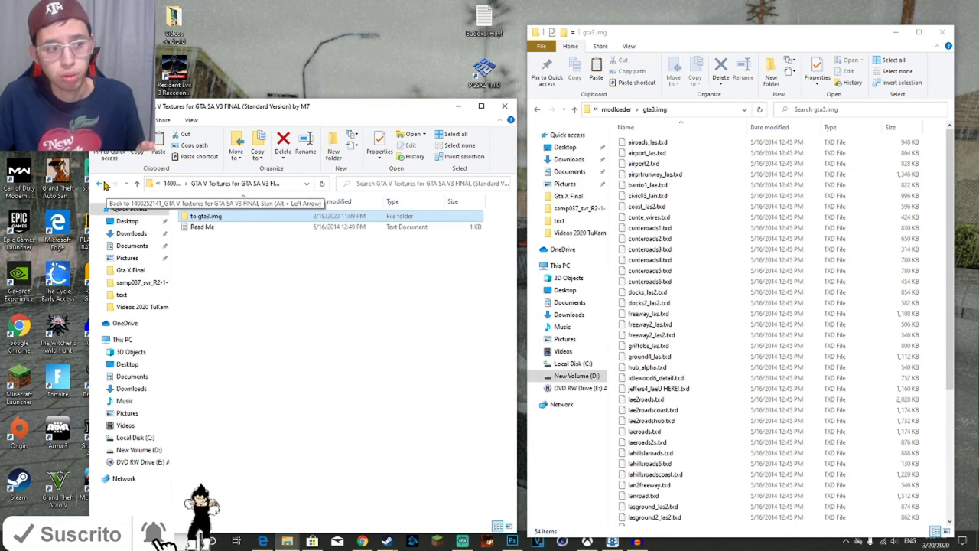
{"action": "left_click", "coordinate": [106, 185]}
{"action": "left_click", "coordinate": [106, 185]}
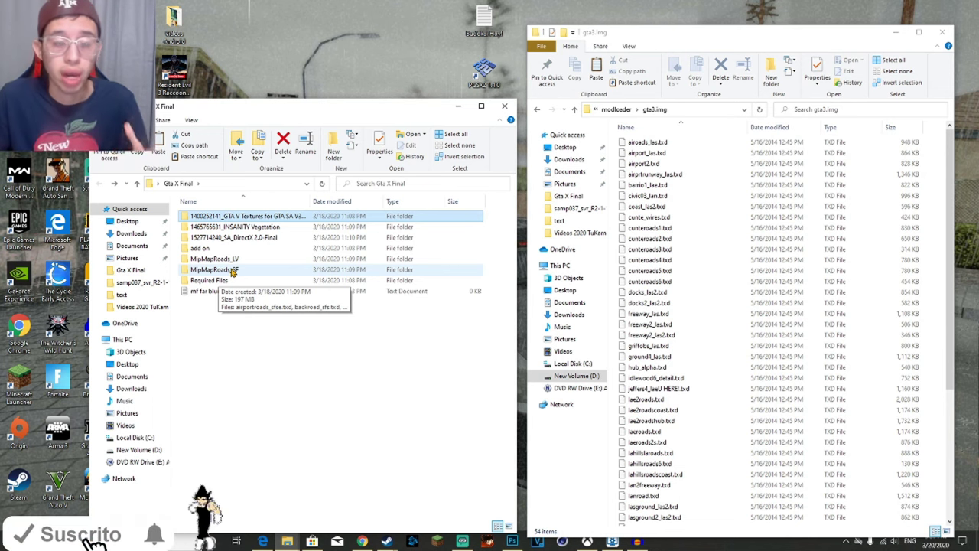
- Copy all TXD files from Gta X Final's MipMapRoads_SF folder into modloader's gta3.img folder
{"action": "double_click", "coordinate": [232, 273]}
{"action": "left_click_drag", "start_coordinate": [276, 217], "coordinate": [359, 532]}
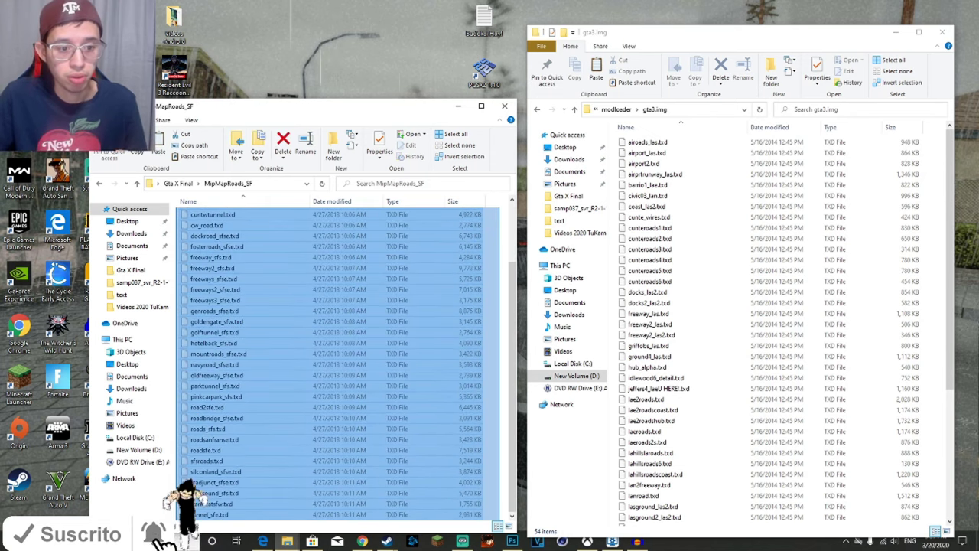
{"action": "left_click_drag", "start_coordinate": [161, 540], "coordinate": [164, 531]}
{"action": "right_click", "coordinate": [420, 213]}
{"action": "left_click", "coordinate": [459, 334]}
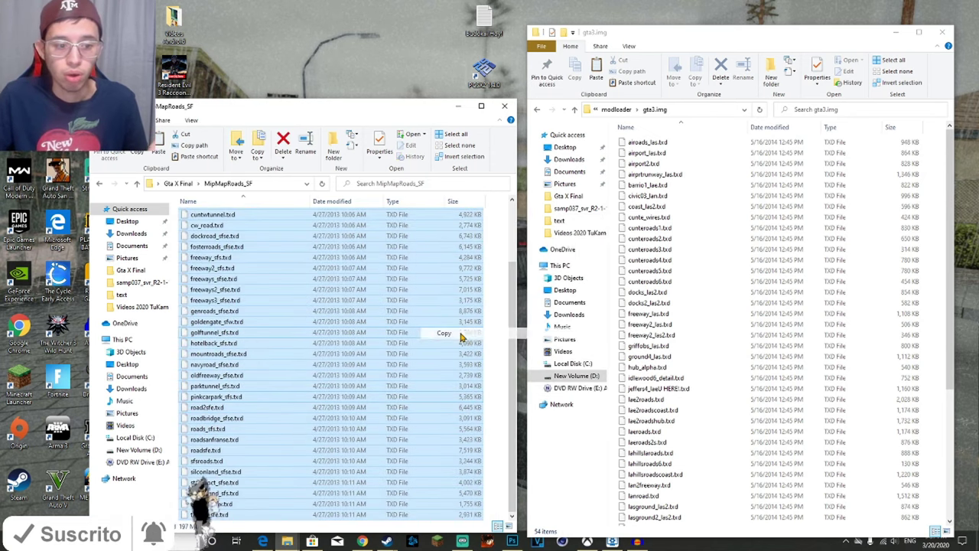
{"action": "right_click", "coordinate": [616, 347]}
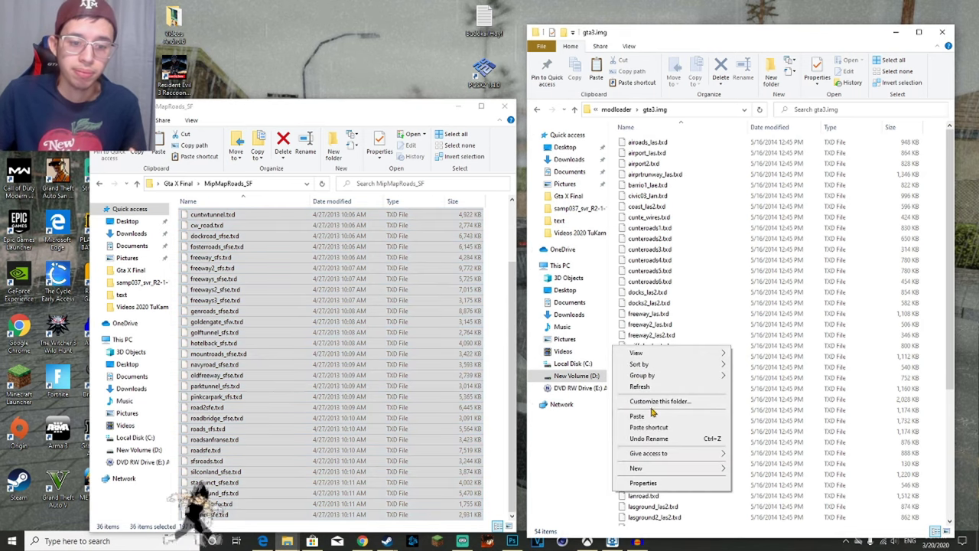
{"action": "left_click", "coordinate": [638, 416]}
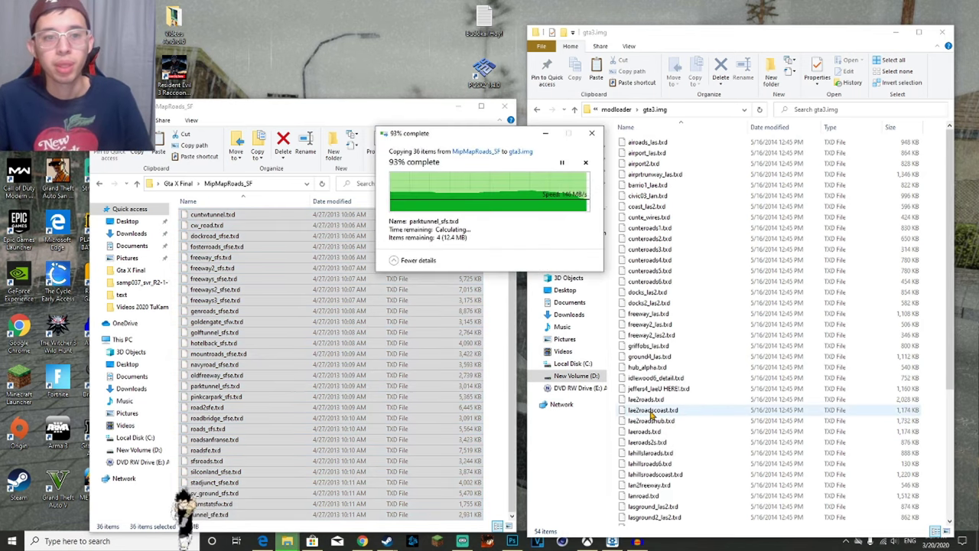
- Copy all TXD files from Gta X Final's MipMapRoads_LV folder into modloader's gta3.img folder
{"action": "left_click", "coordinate": [231, 118]}
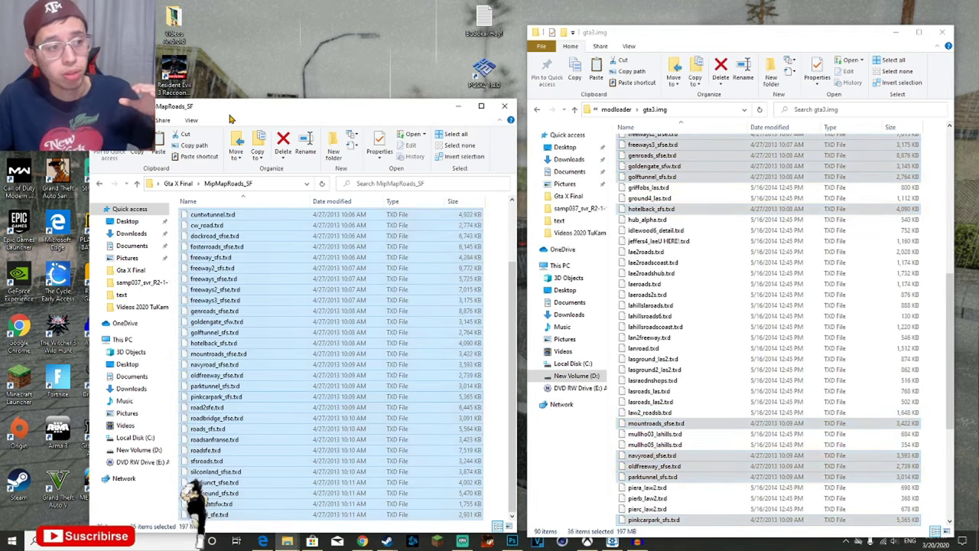
{"action": "left_click", "coordinate": [98, 184]}
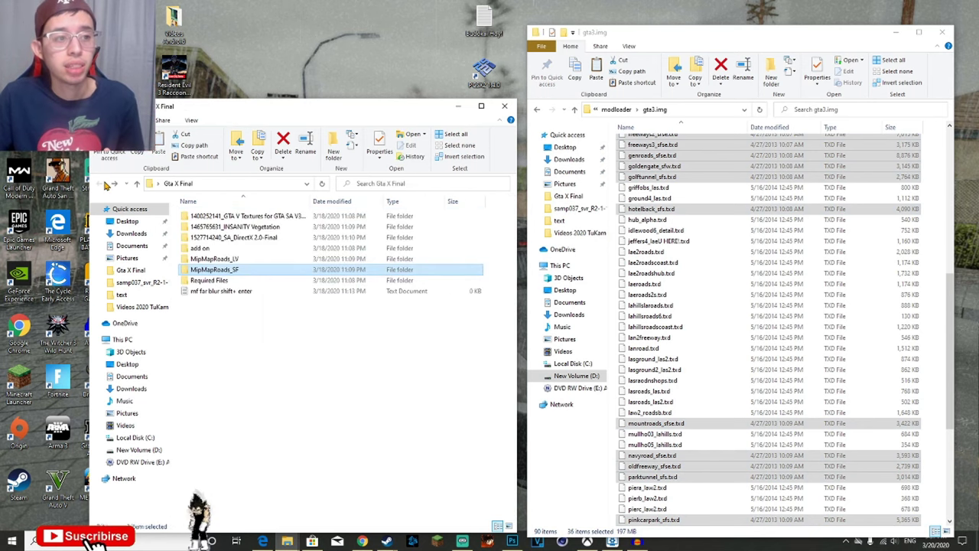
{"action": "double_click", "coordinate": [253, 260]}
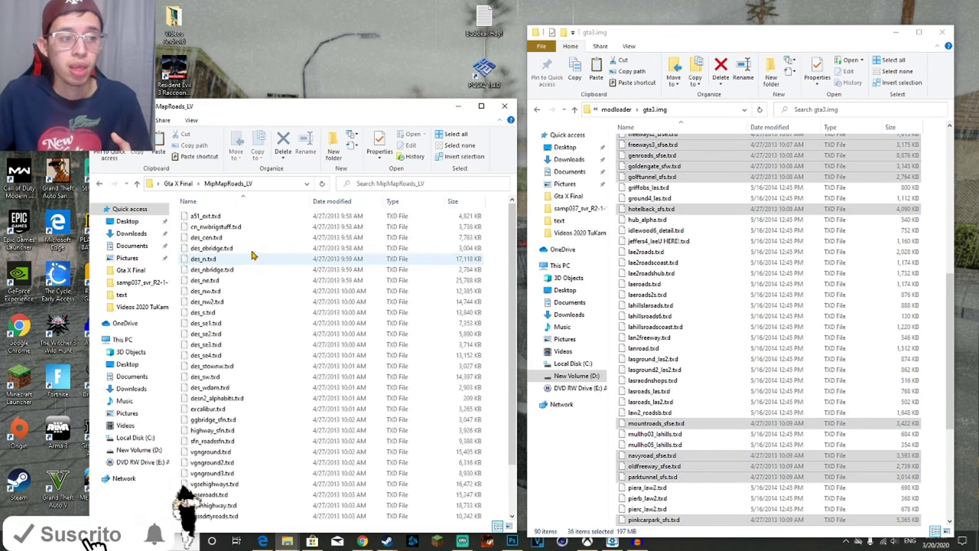
{"action": "left_click_drag", "start_coordinate": [181, 218], "coordinate": [501, 529]}
{"action": "right_click", "coordinate": [433, 483]}
{"action": "left_click", "coordinate": [458, 425]}
{"action": "right_click", "coordinate": [626, 360]}
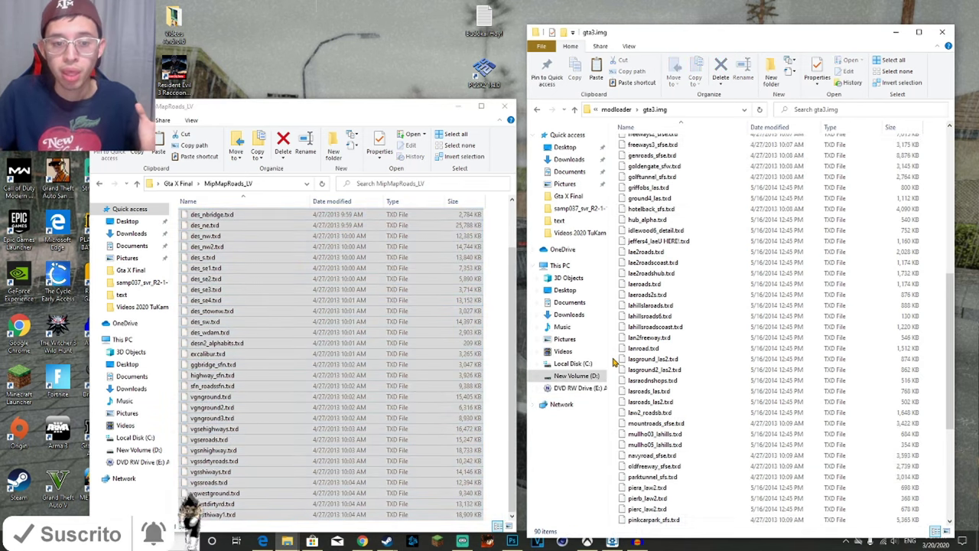
{"action": "left_click", "coordinate": [637, 429]}
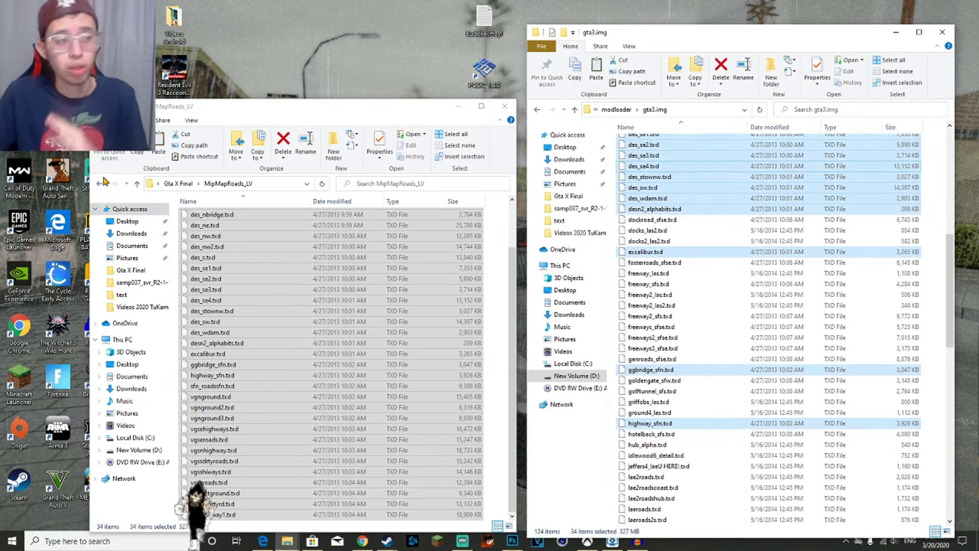
{"action": "left_click", "coordinate": [101, 182]}
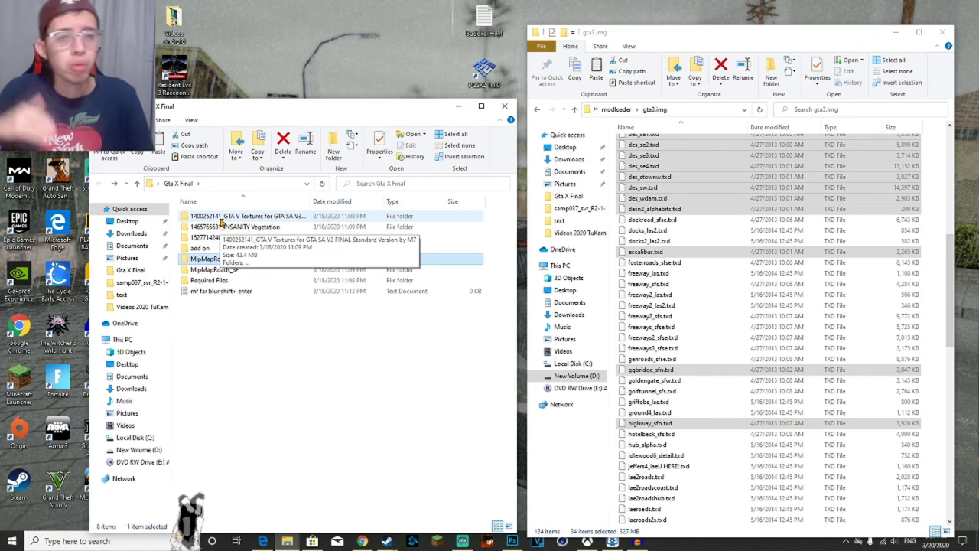
{"action": "left_click", "coordinate": [259, 350]}
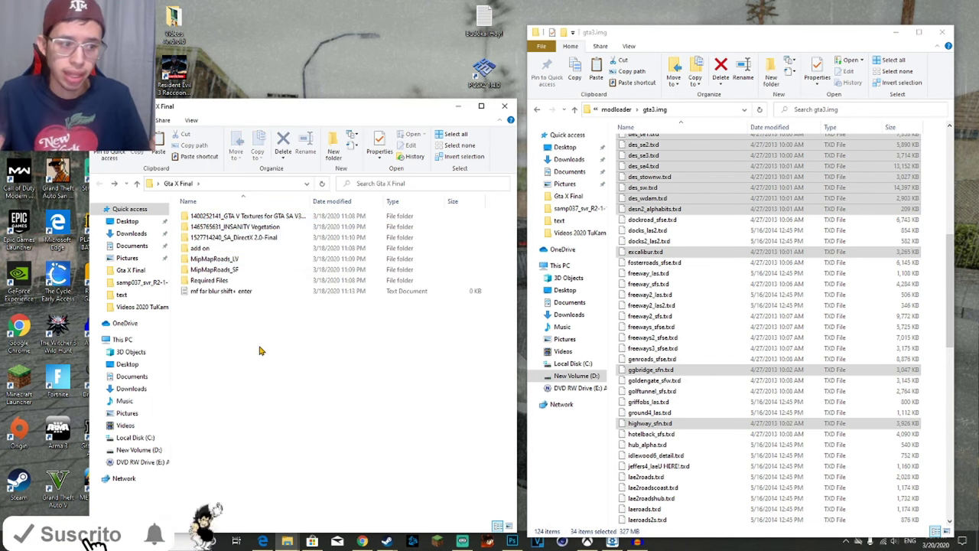
{"action": "double_click", "coordinate": [273, 232]}
{"action": "left_click", "coordinate": [398, 217]}
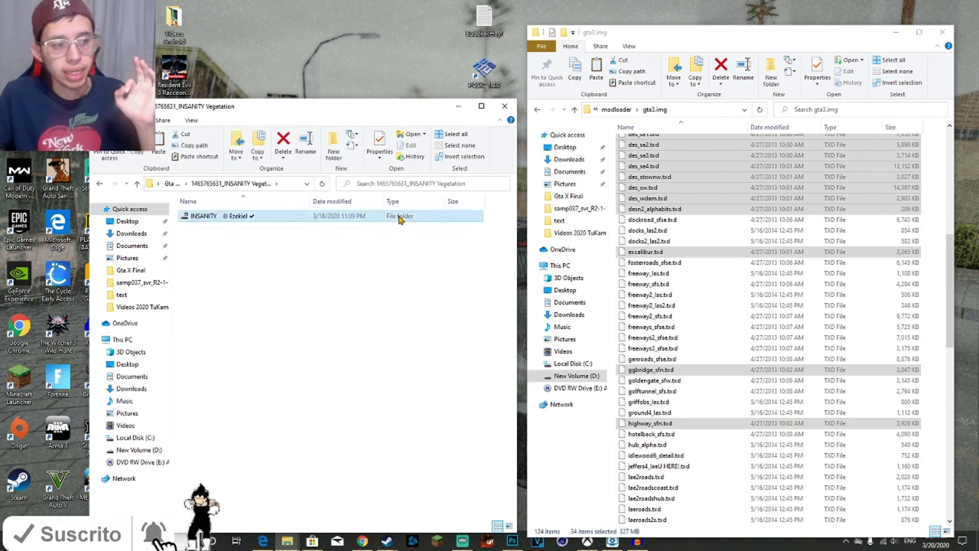
{"action": "double_click", "coordinate": [398, 218]}
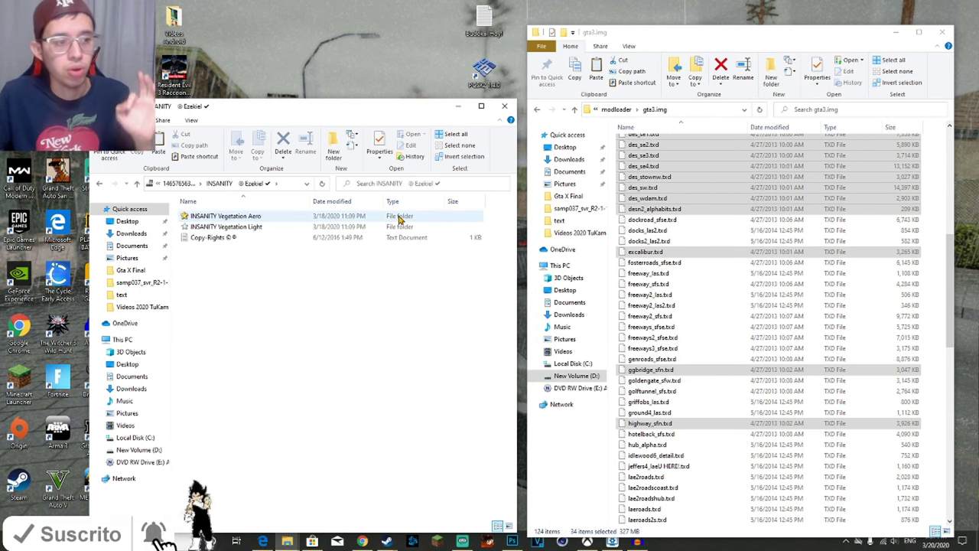
- Copy the INSANITY folder from INSANITY Vegetation Aero's modloader folder into the game's modloader folder
{"action": "double_click", "coordinate": [277, 216]}
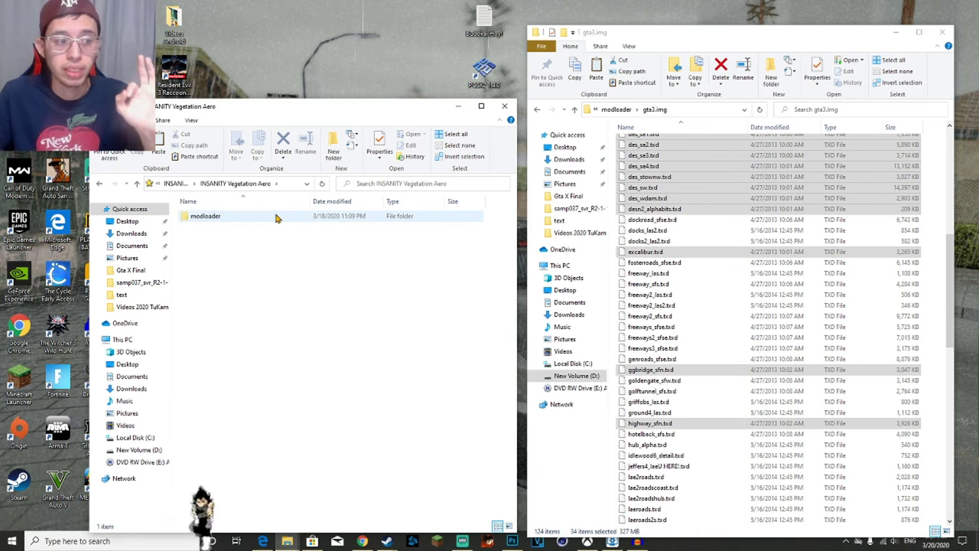
{"action": "double_click", "coordinate": [277, 217]}
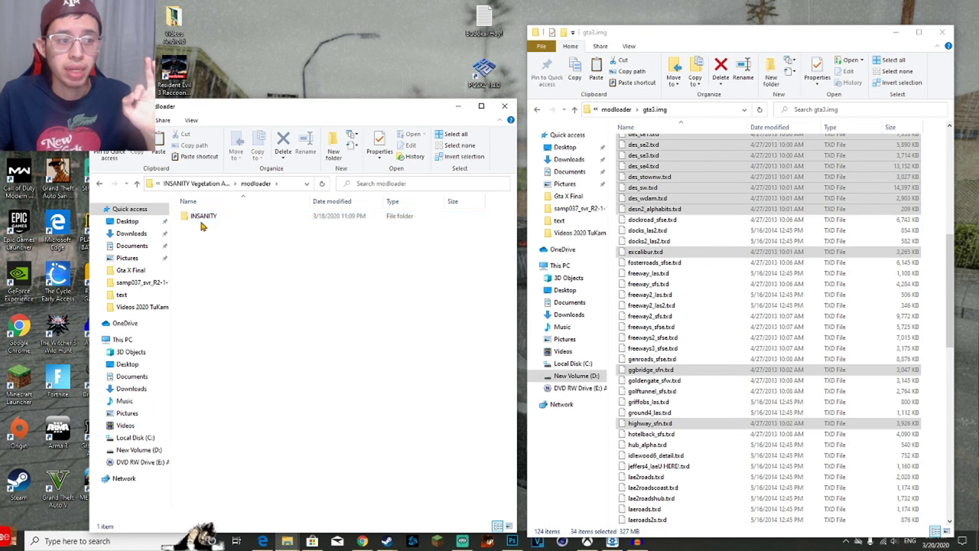
{"action": "left_click", "coordinate": [205, 221]}
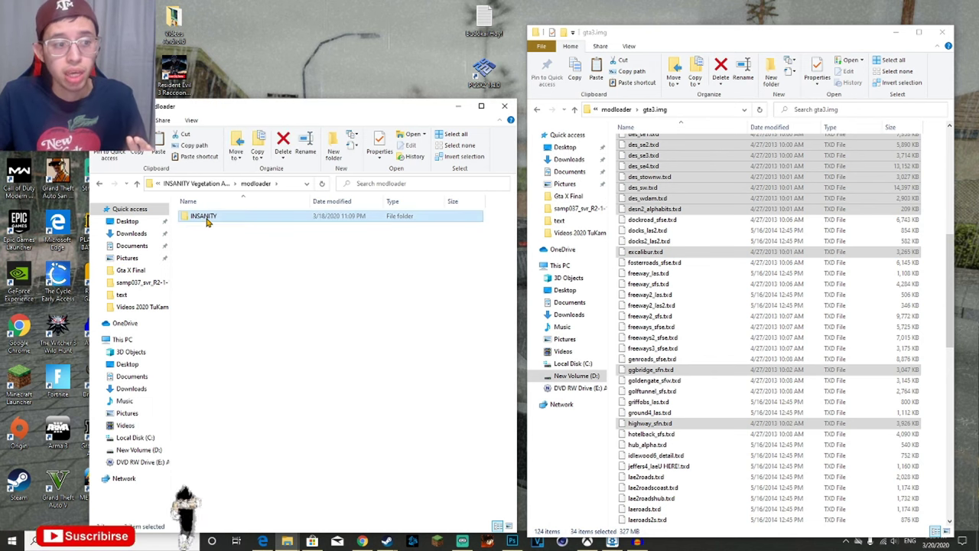
{"action": "left_click", "coordinate": [538, 111]}
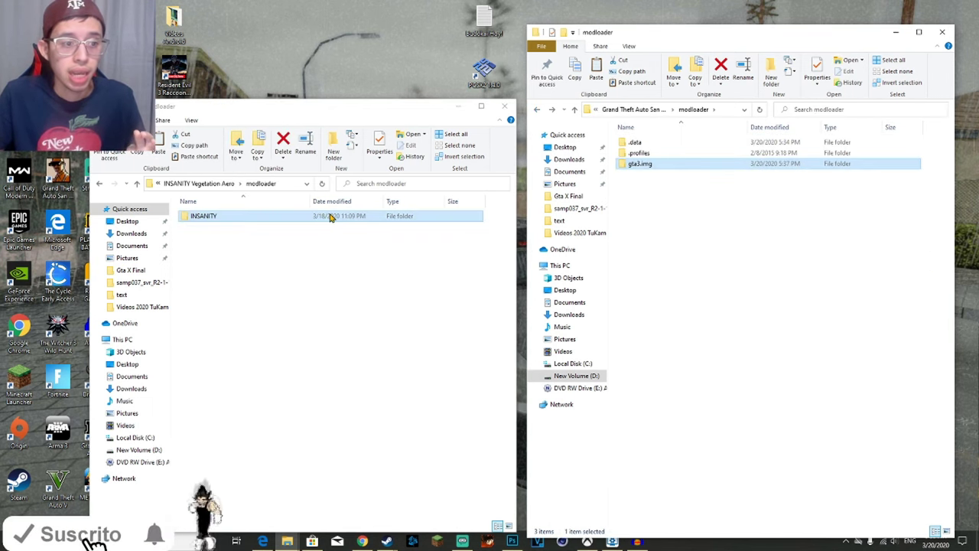
{"action": "right_click", "coordinate": [327, 216]}
{"action": "left_click", "coordinate": [366, 414]}
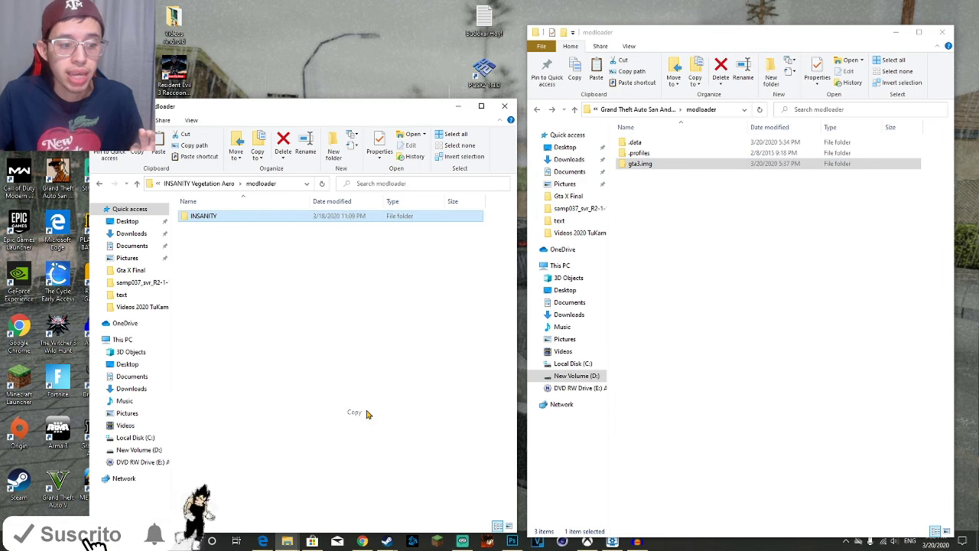
{"action": "left_click", "coordinate": [670, 273]}
{"action": "right_click", "coordinate": [679, 264]}
{"action": "left_click", "coordinate": [712, 333]}
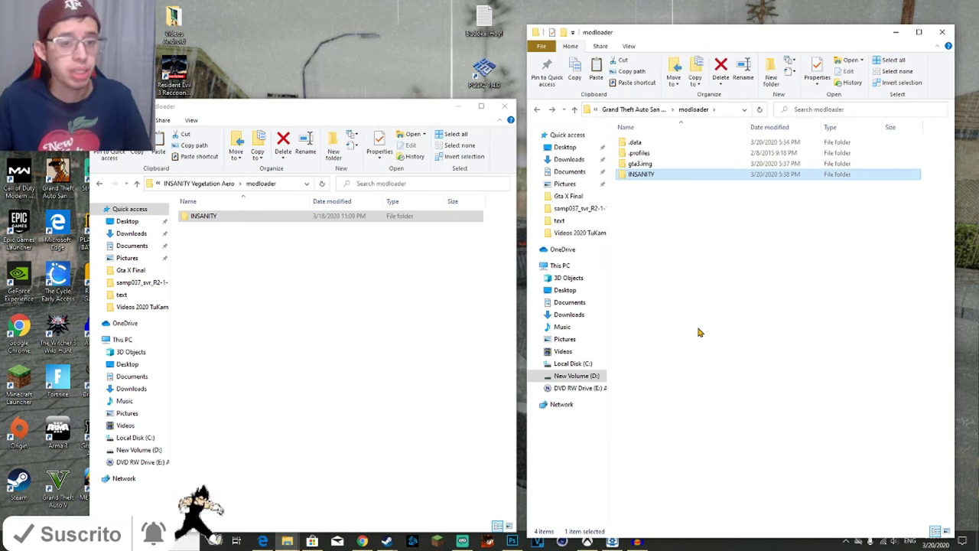
{"action": "double_click", "coordinate": [444, 219]}
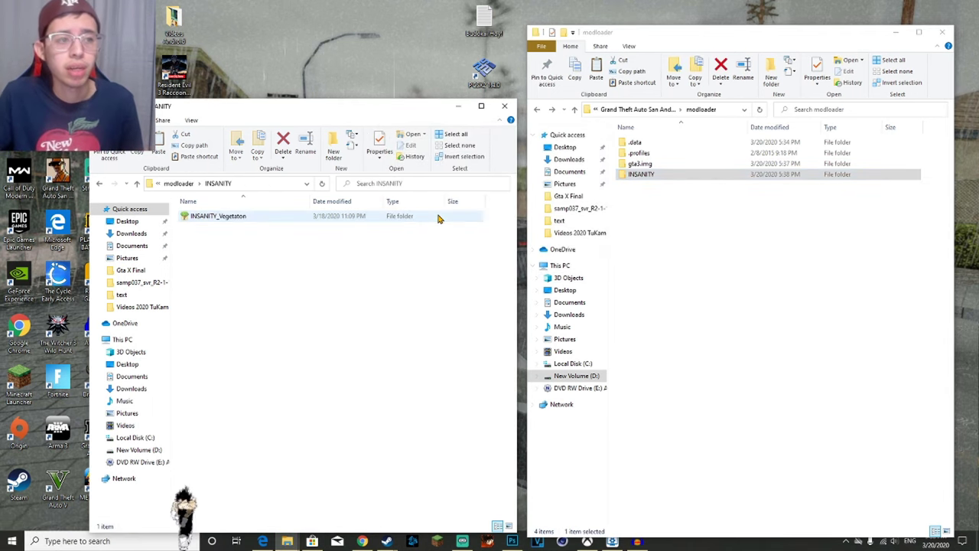
{"action": "left_click", "coordinate": [100, 185]}
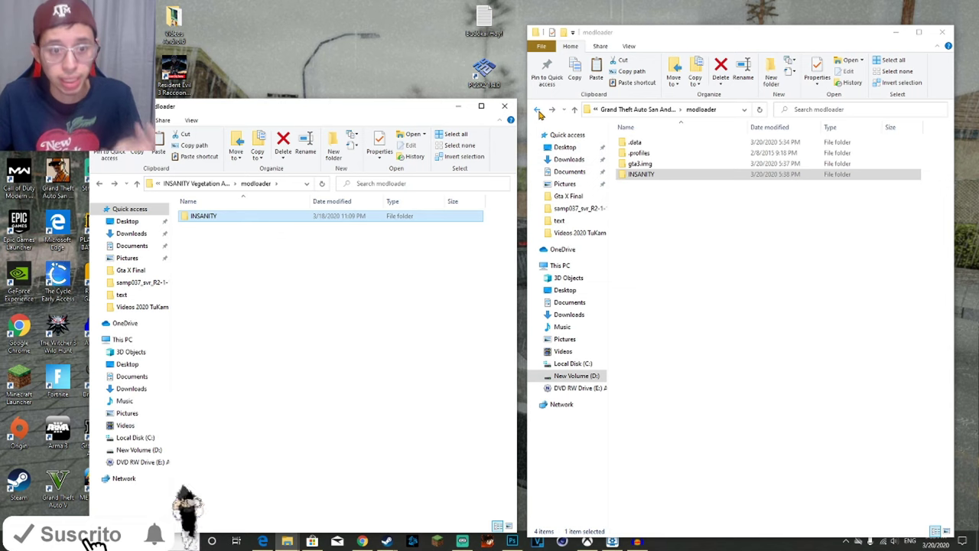
{"action": "left_click", "coordinate": [538, 111]}
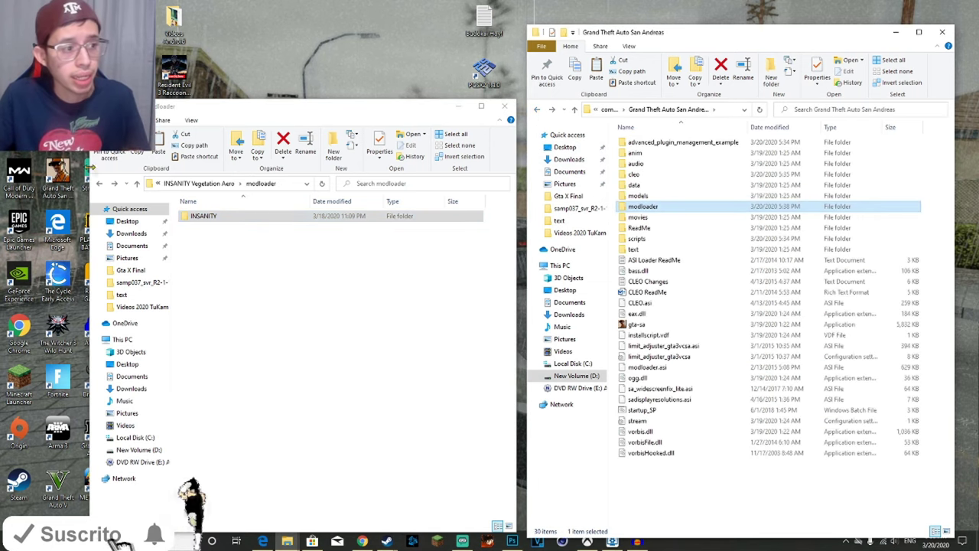
{"action": "left_click", "coordinate": [100, 187]}
{"action": "left_click", "coordinate": [101, 188]}
{"action": "left_click", "coordinate": [100, 188]}
{"action": "left_click", "coordinate": [101, 188]}
{"action": "left_click", "coordinate": [100, 187]}
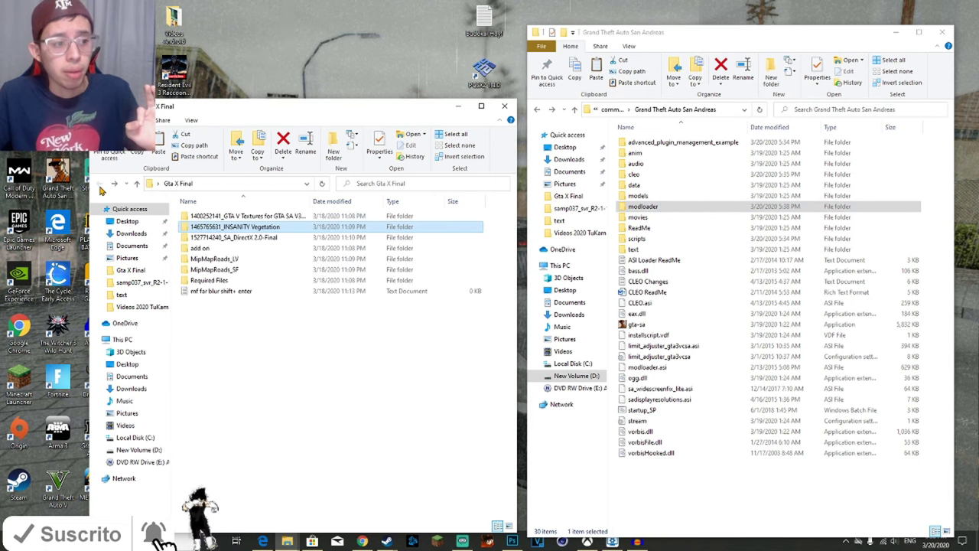
{"action": "double_click", "coordinate": [328, 239]}
{"action": "left_click_drag", "start_coordinate": [309, 290], "coordinate": [339, 339]}
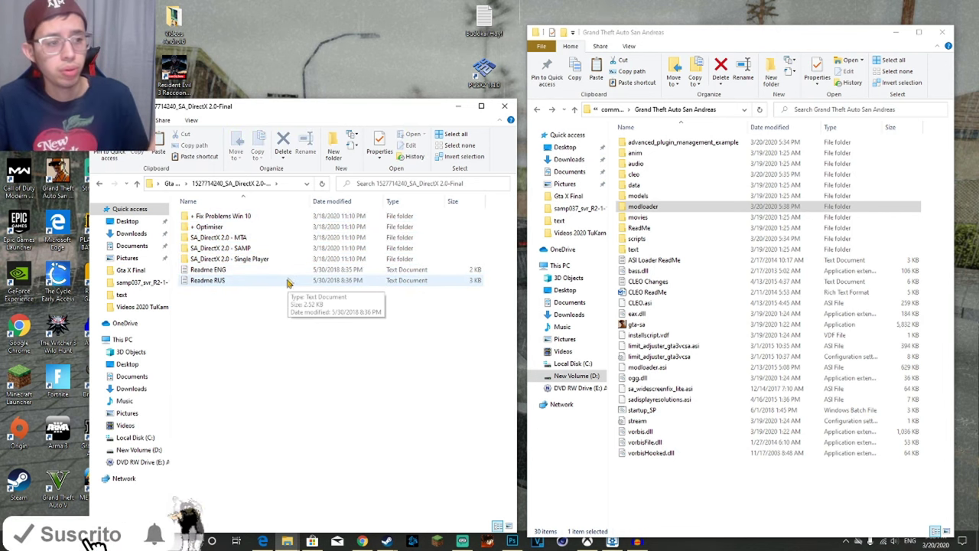
- Examine the contents of + Fix Problems Win 10, then return to review the + Optimiser folder and the three SA_DirectX 2.0 version folders
{"action": "double_click", "coordinate": [303, 221]}
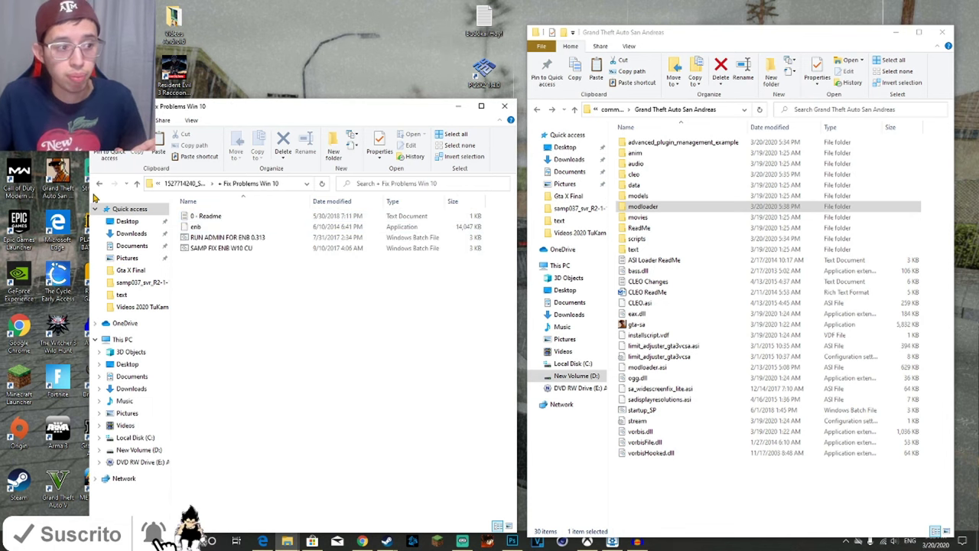
{"action": "left_click", "coordinate": [98, 185]}
{"action": "left_click", "coordinate": [229, 227]}
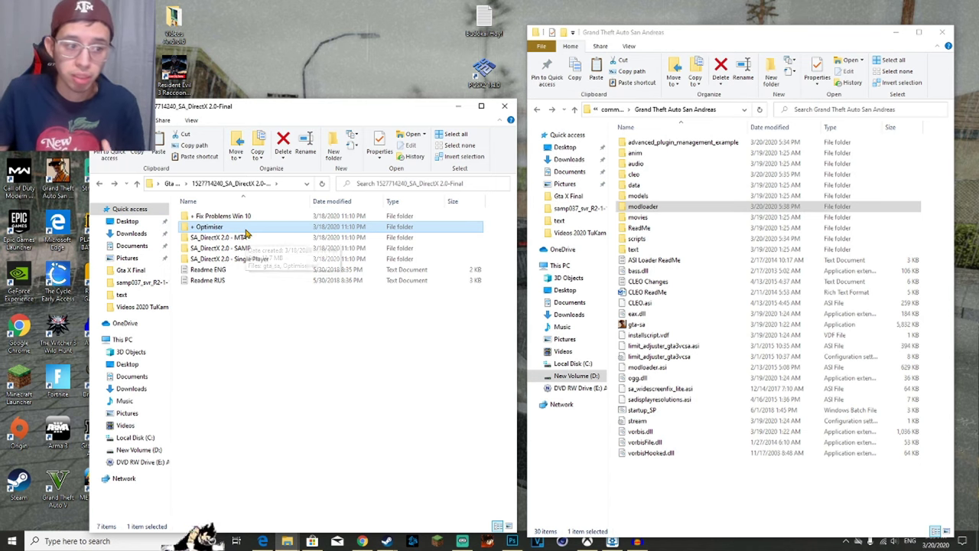
{"action": "left_click", "coordinate": [254, 300]}
{"action": "left_click_drag", "start_coordinate": [185, 242], "coordinate": [248, 265]}
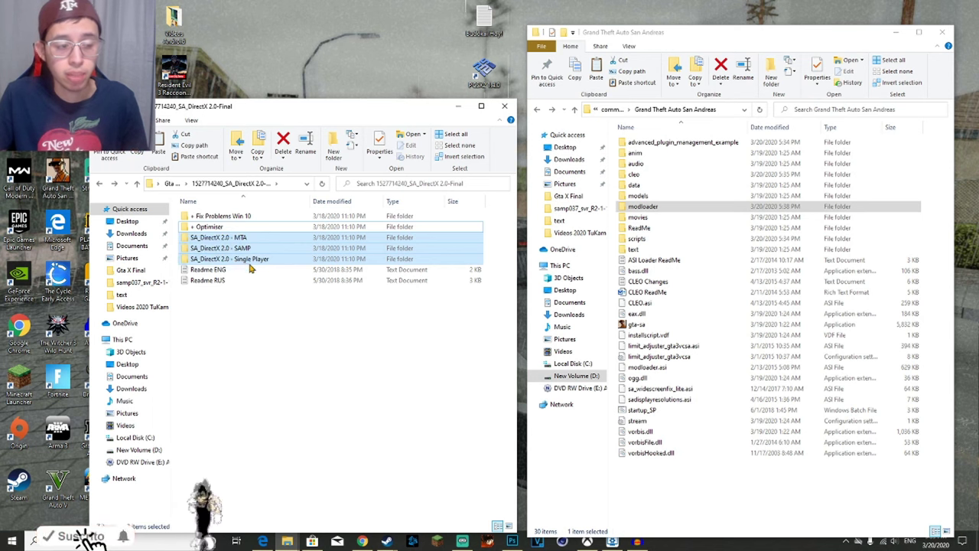
{"action": "left_click", "coordinate": [295, 321]}
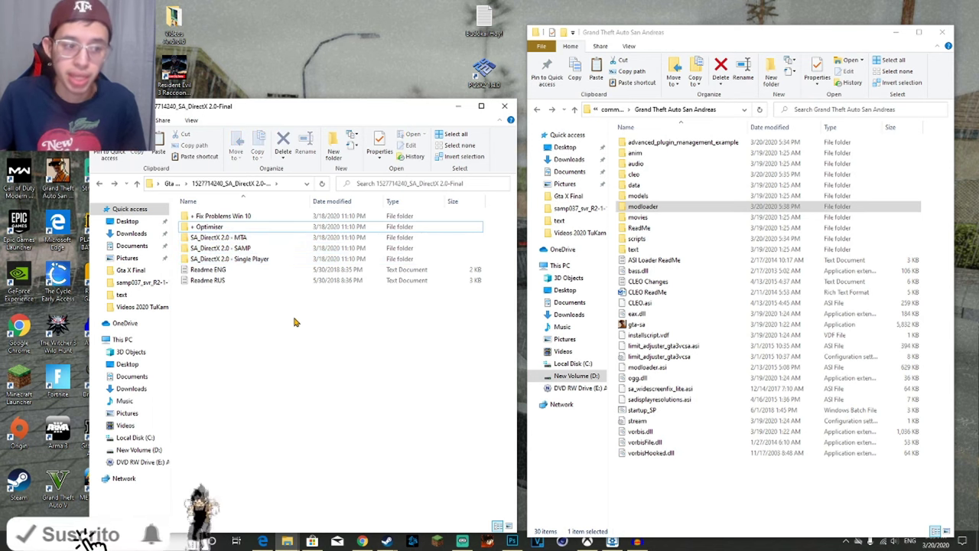
- Look inside SA_DirectX 2.0 - MTA and return to compare it with the SAMP and Single Player versions
{"action": "left_click", "coordinate": [243, 239]}
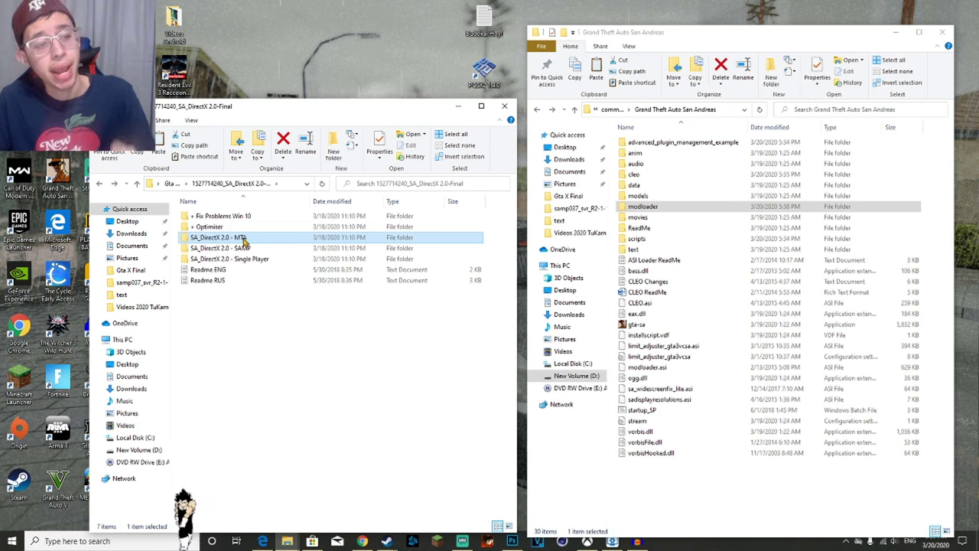
{"action": "double_click", "coordinate": [244, 239]}
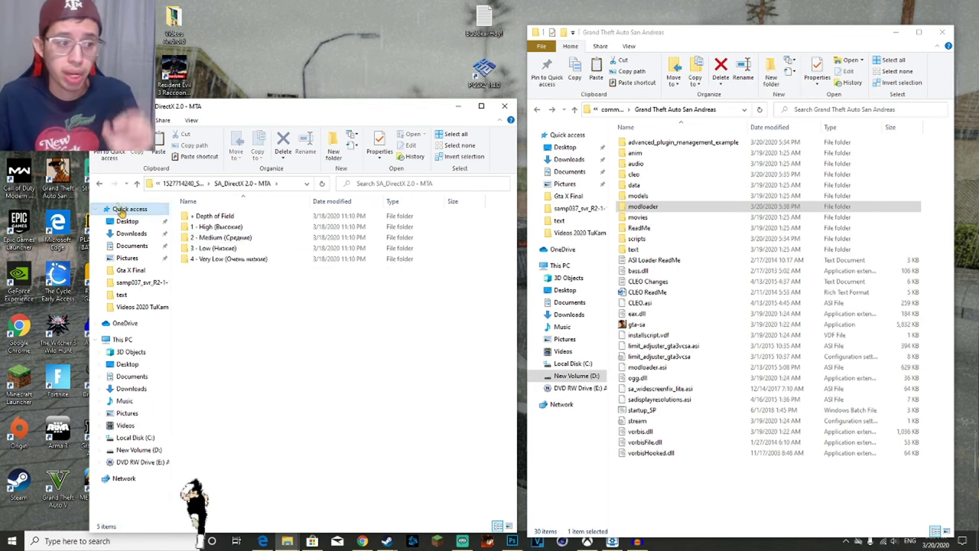
{"action": "left_click", "coordinate": [99, 185]}
{"action": "left_click", "coordinate": [237, 248]}
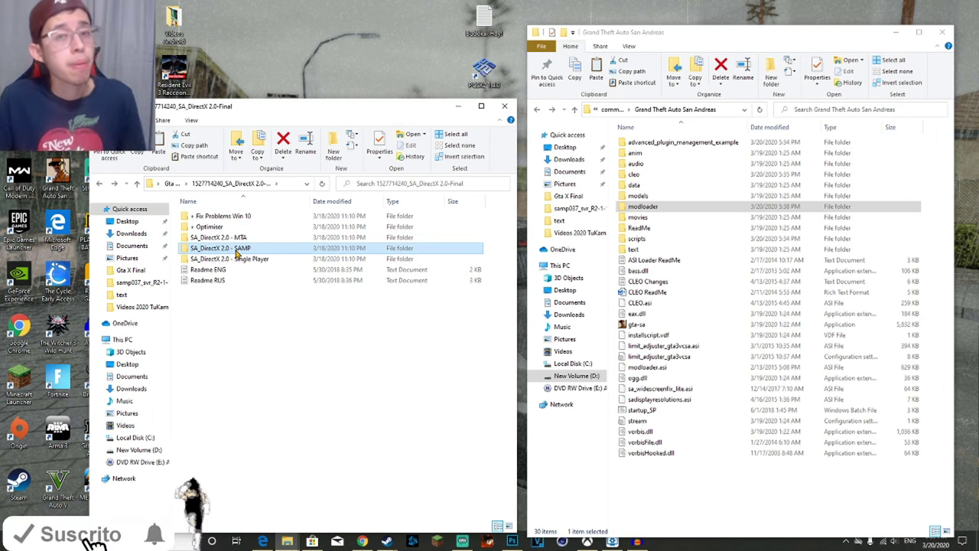
{"action": "left_click", "coordinate": [247, 261]}
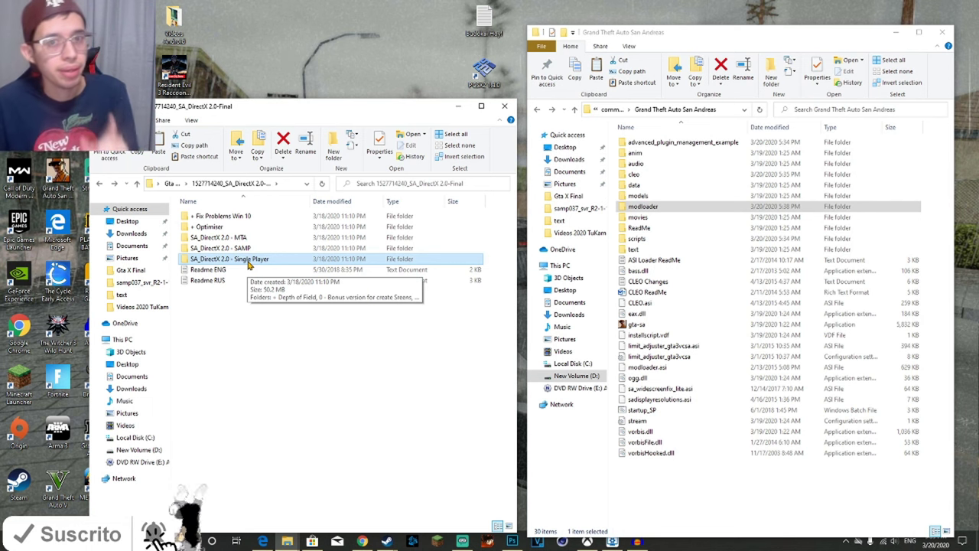
{"action": "double_click", "coordinate": [248, 248]}
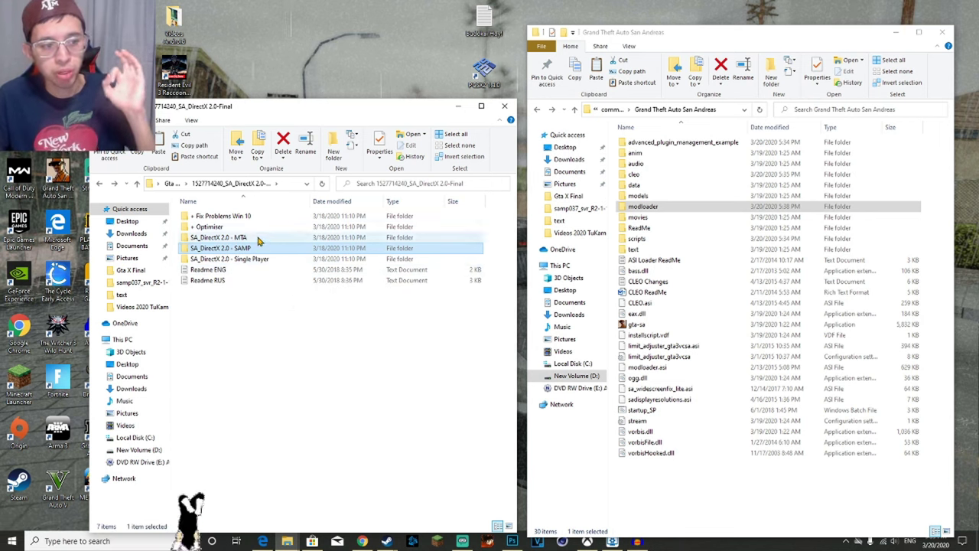
- Review the Very Low, Low, Medium and High quality folders inside SA_DirectX 2.0 - MTA
{"action": "double_click", "coordinate": [257, 238]}
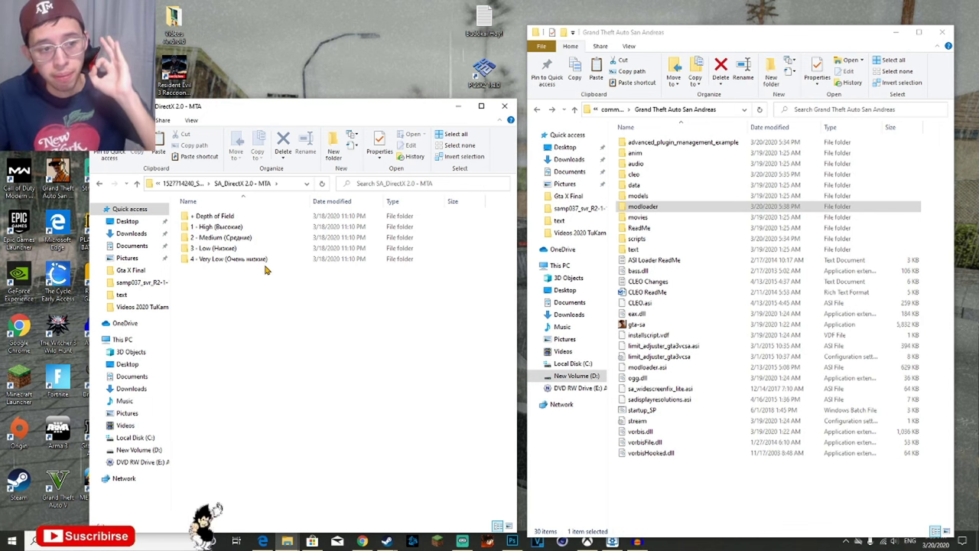
{"action": "left_click_drag", "start_coordinate": [249, 289], "coordinate": [247, 231]}
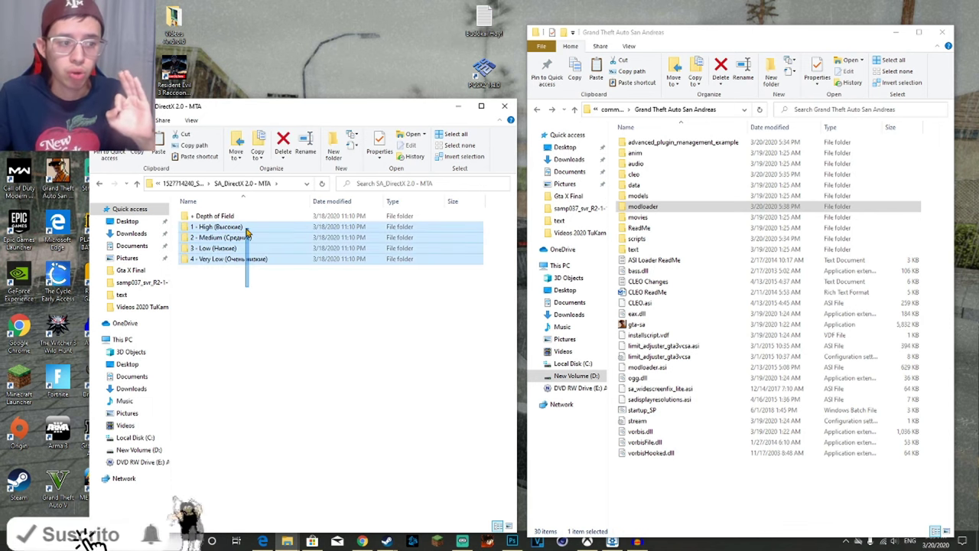
{"action": "left_click", "coordinate": [263, 263]}
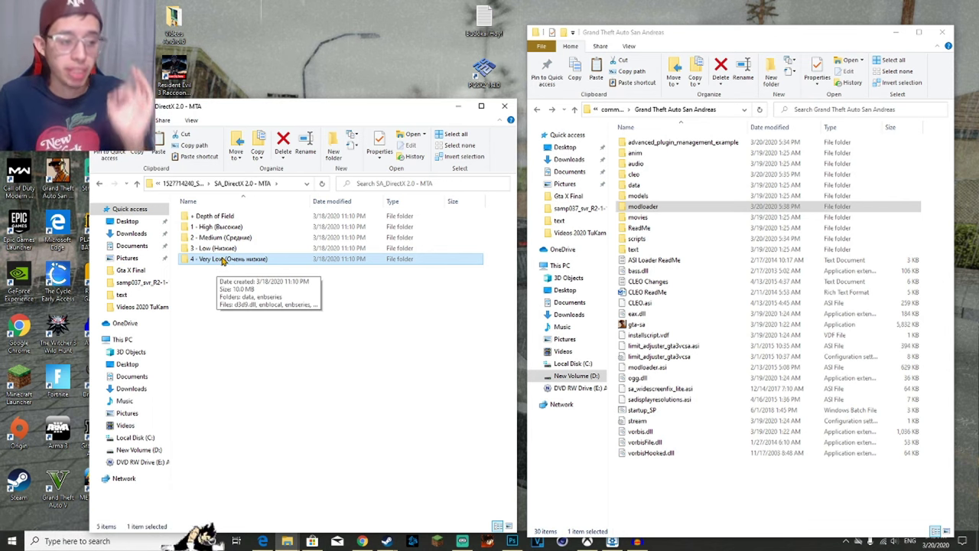
{"action": "left_click", "coordinate": [225, 251]}
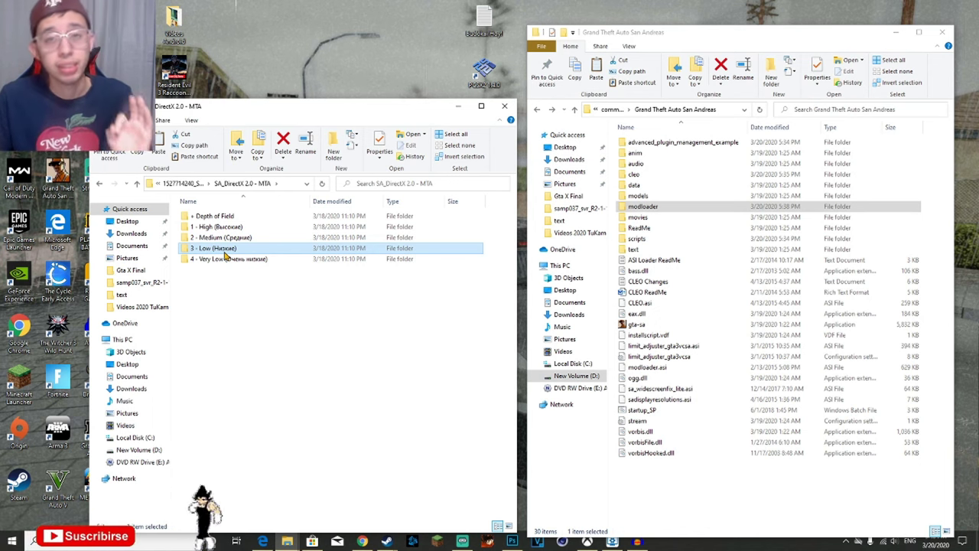
{"action": "left_click", "coordinate": [226, 239]}
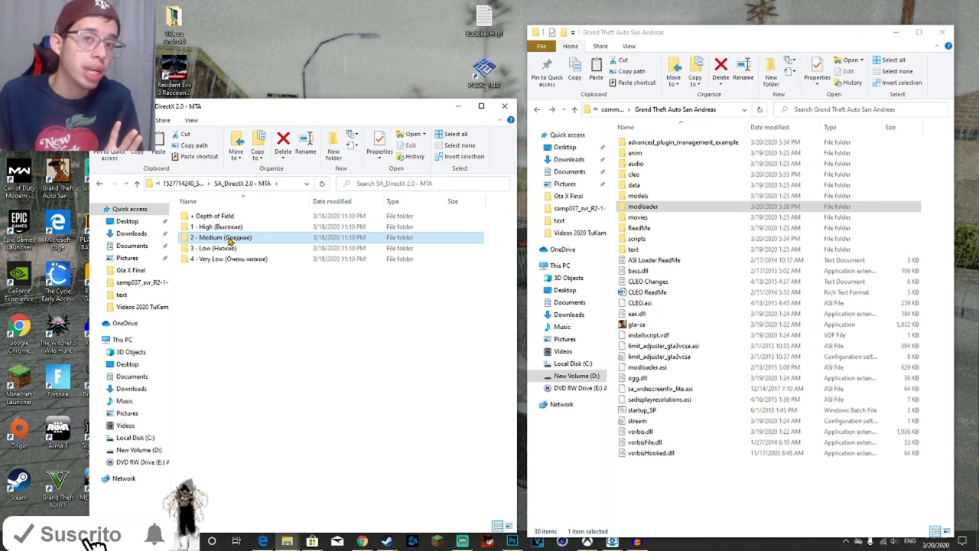
{"action": "left_click", "coordinate": [231, 229]}
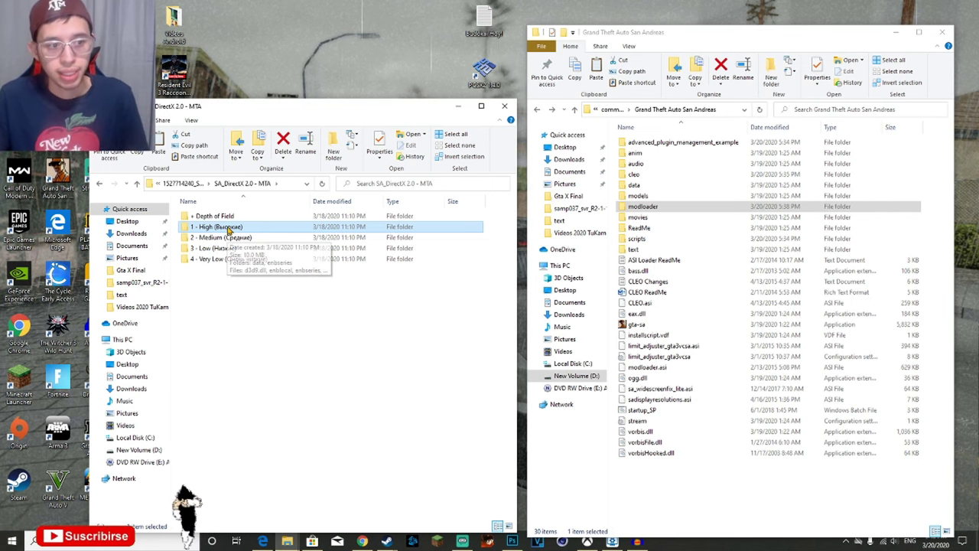
- Review the four quality folders inside SA_DirectX 2.0 - SAMP and go back to the SA_DirectX 2.0-Final folder
{"action": "left_click", "coordinate": [99, 184]}
{"action": "double_click", "coordinate": [249, 248]}
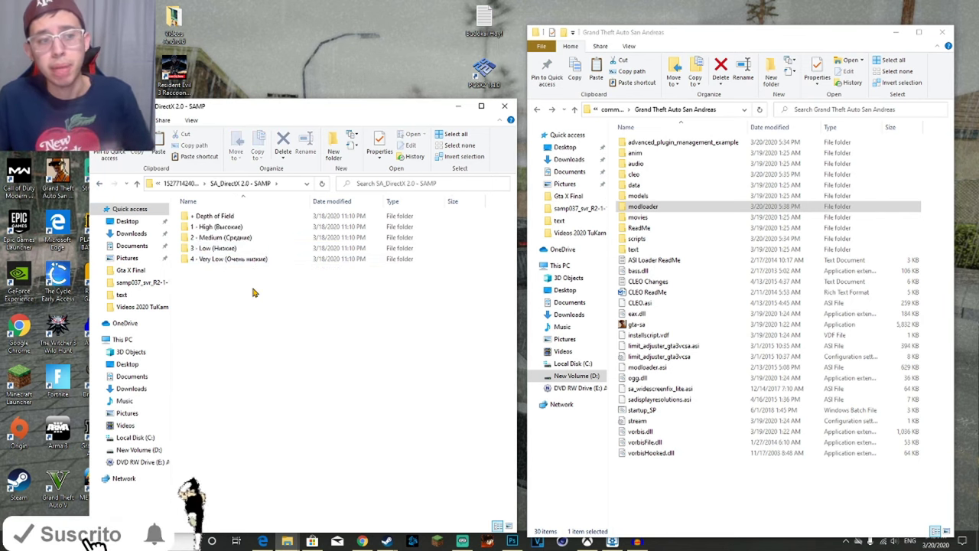
{"action": "left_click", "coordinate": [247, 261]}
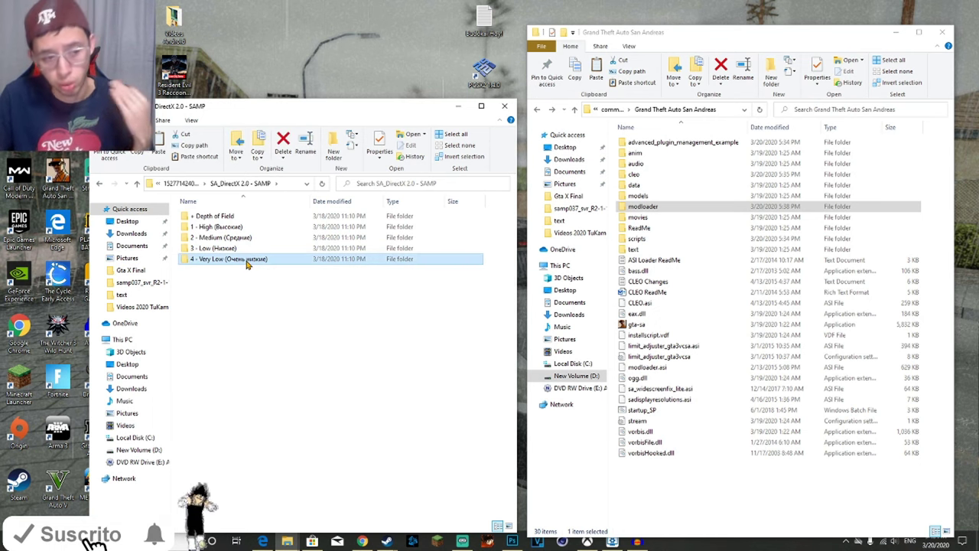
{"action": "left_click", "coordinate": [244, 253]}
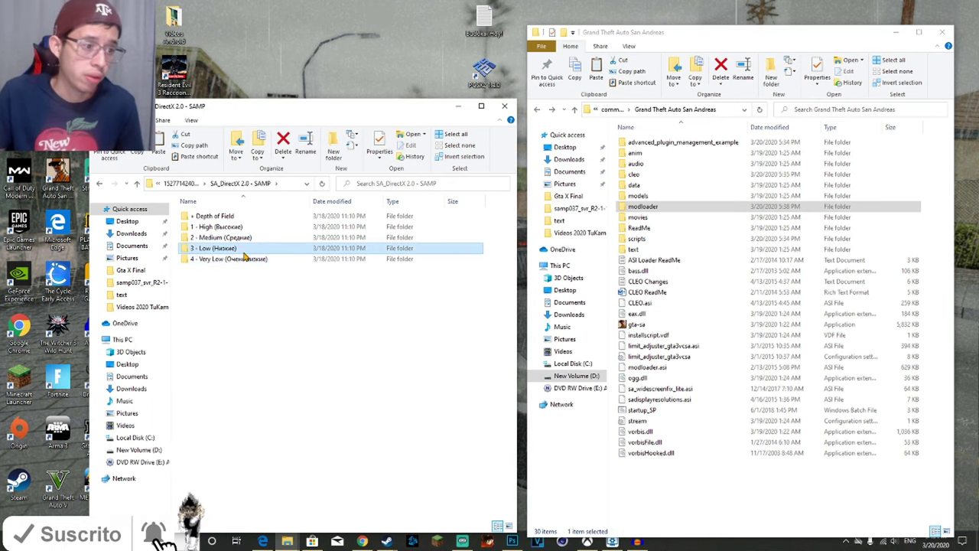
{"action": "left_click", "coordinate": [243, 239]}
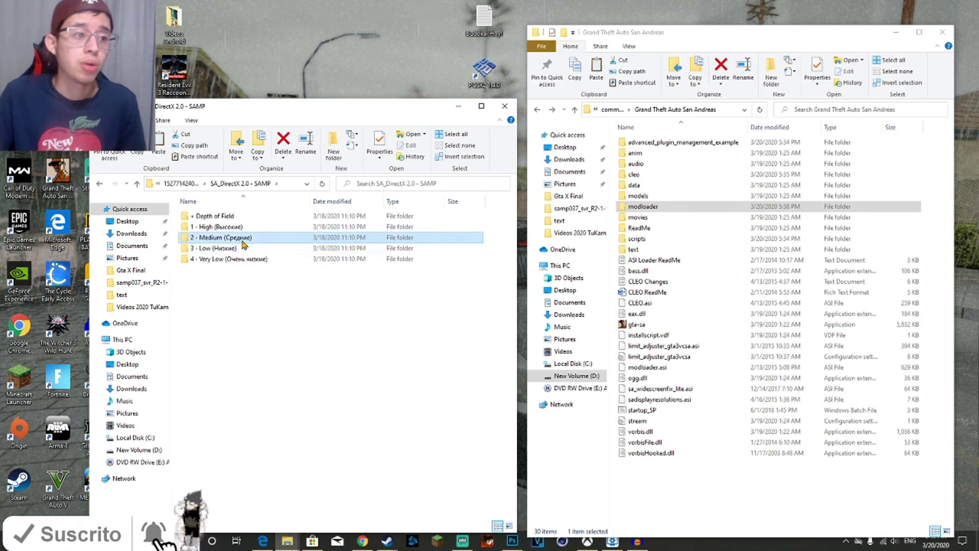
{"action": "left_click", "coordinate": [251, 228]}
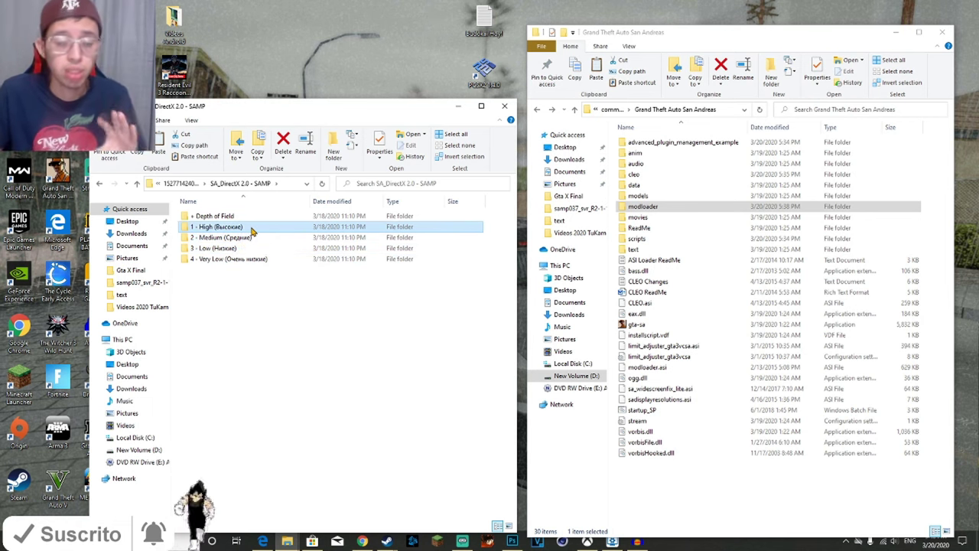
{"action": "key", "text": "BackSpace"}
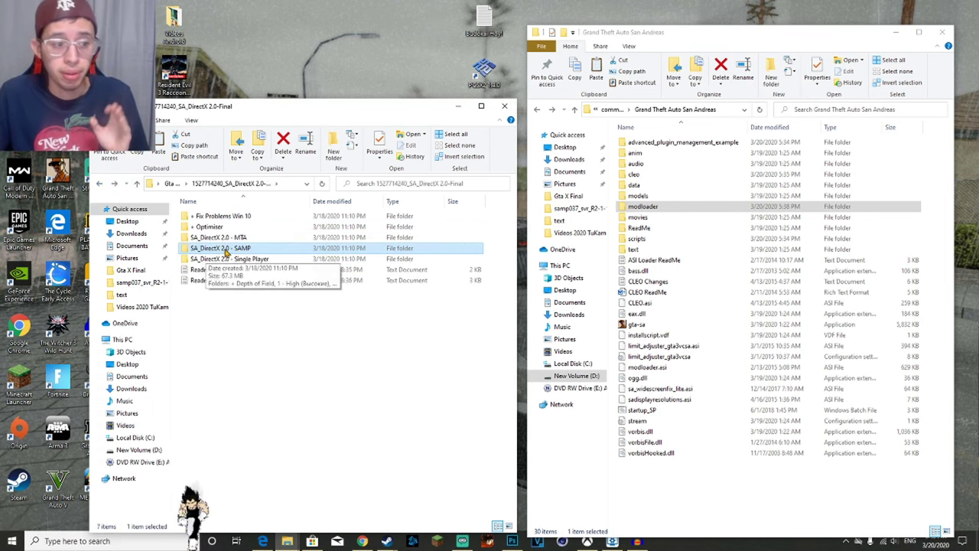
- Examine the folders inside SA_DirectX 2.0 - Single Player and go back up to the SA_DirectX 2.0-Final folder
{"action": "left_click", "coordinate": [238, 260]}
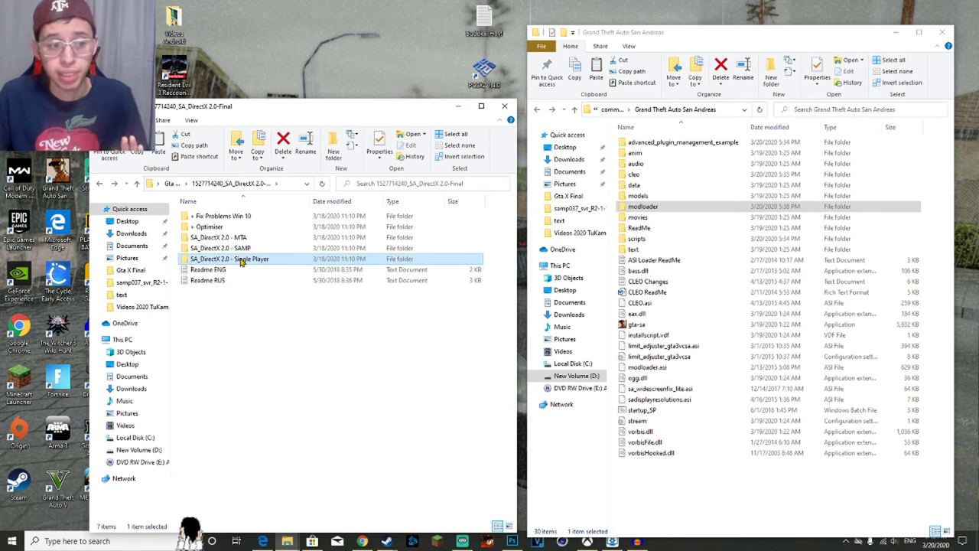
{"action": "double_click", "coordinate": [240, 260]}
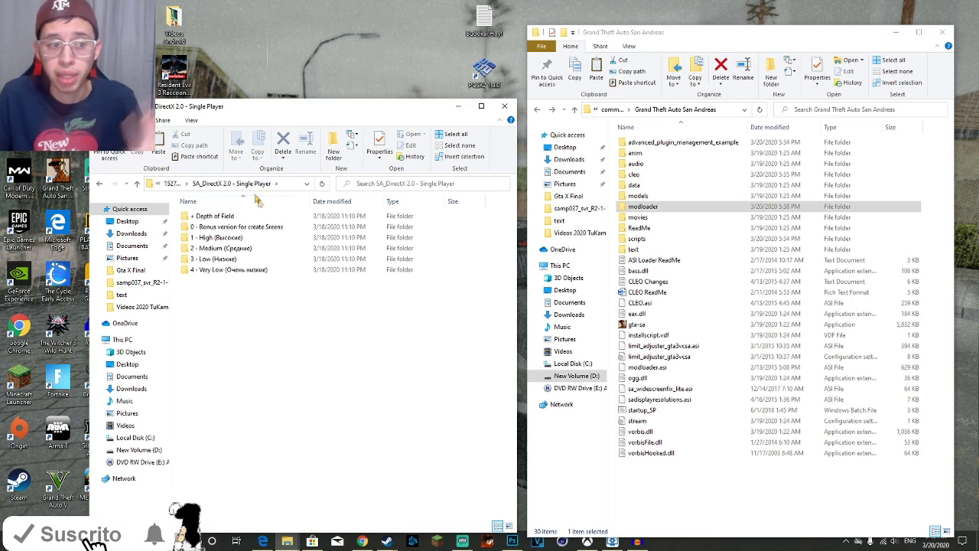
{"action": "left_click", "coordinate": [126, 210]}
{"action": "key", "text": "alt+Up"}
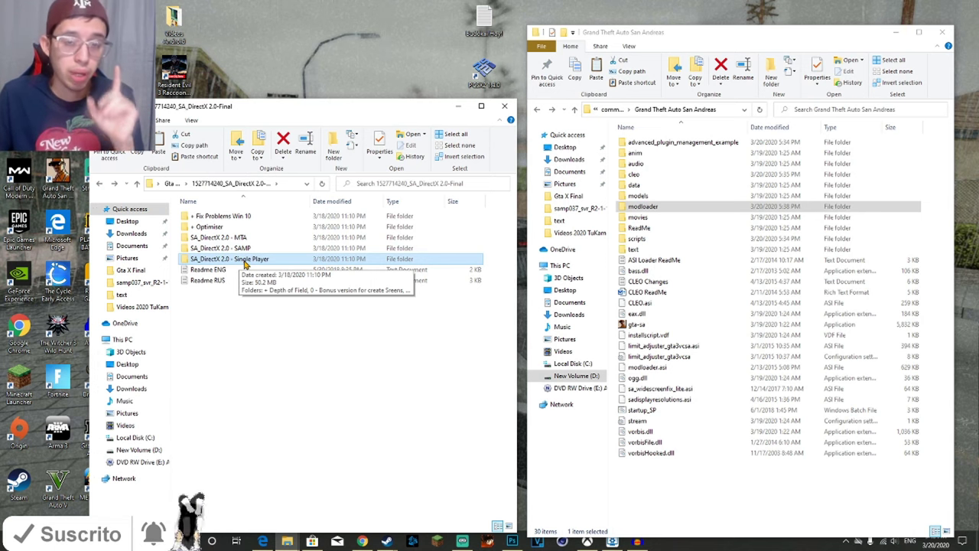
- Open the SA_DirectX 2.0 - Single Player folder and pick out the 0 - Bonus version for create Sreens folder
{"action": "left_click", "coordinate": [247, 249]}
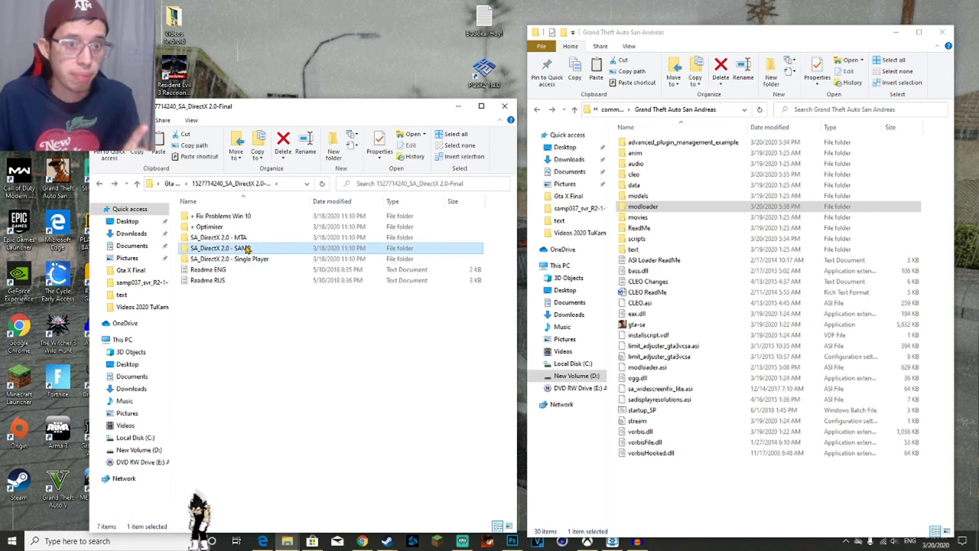
{"action": "double_click", "coordinate": [255, 258]}
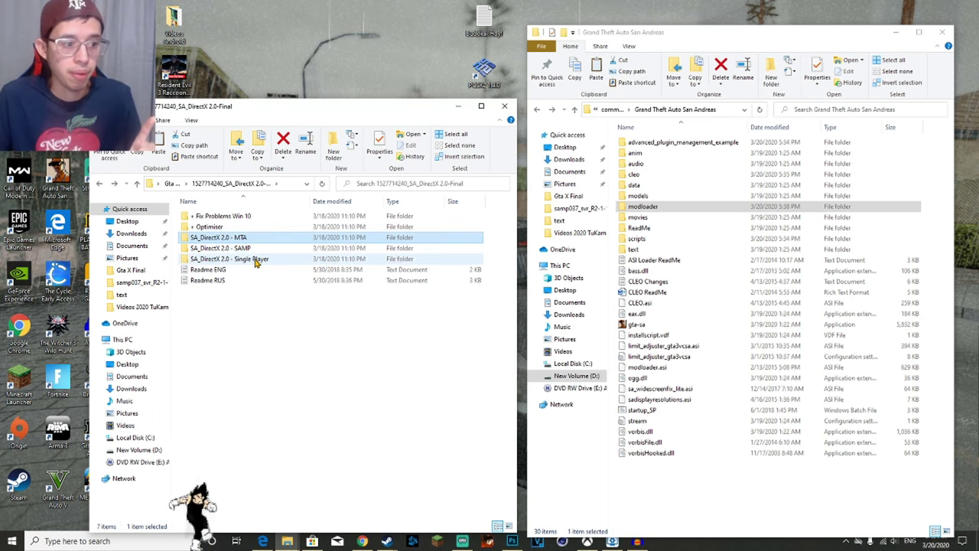
{"action": "left_click_drag", "start_coordinate": [258, 303], "coordinate": [254, 234]}
{"action": "left_click", "coordinate": [280, 306]}
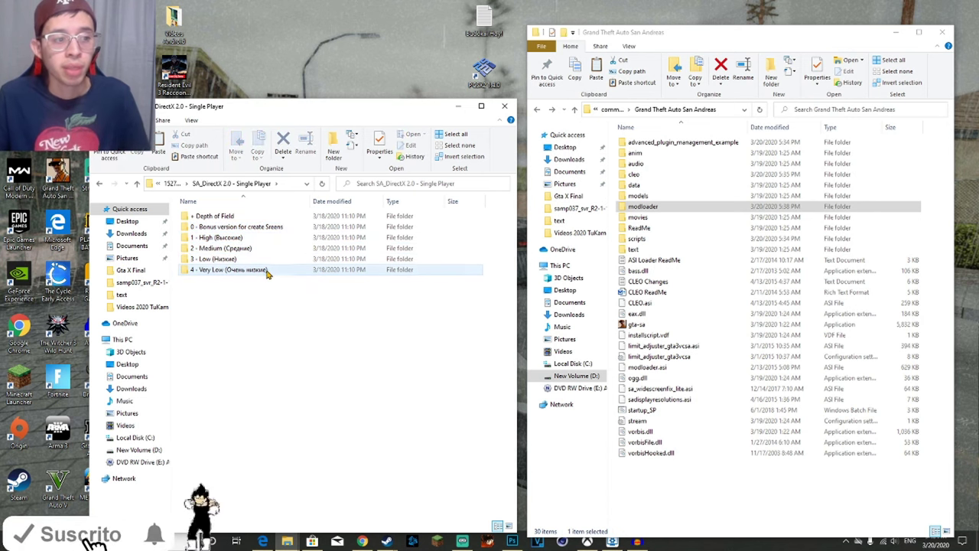
{"action": "left_click", "coordinate": [275, 237]}
{"action": "left_click", "coordinate": [260, 228]}
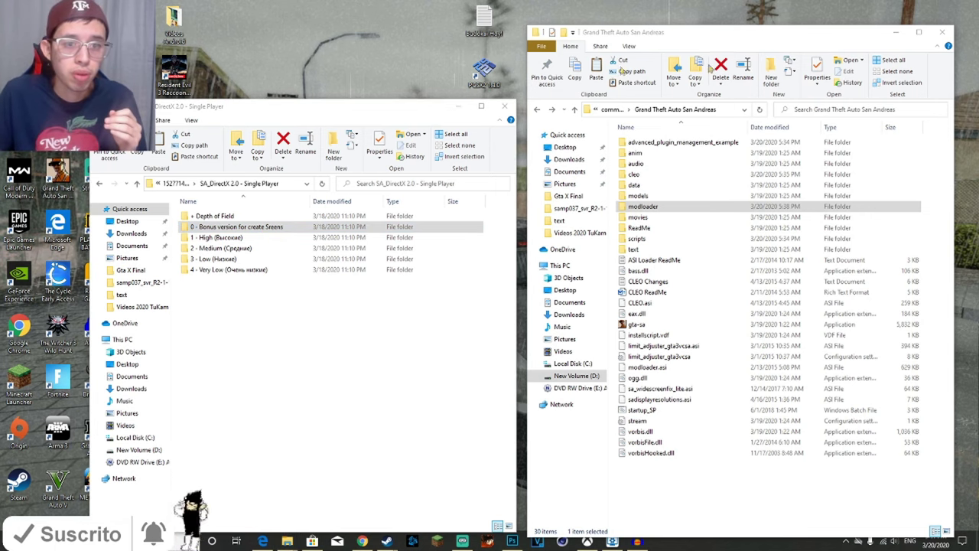
- Minimize both folder windows to view the desktop wallpaper and restore them side by side
{"action": "left_click", "coordinate": [896, 33]}
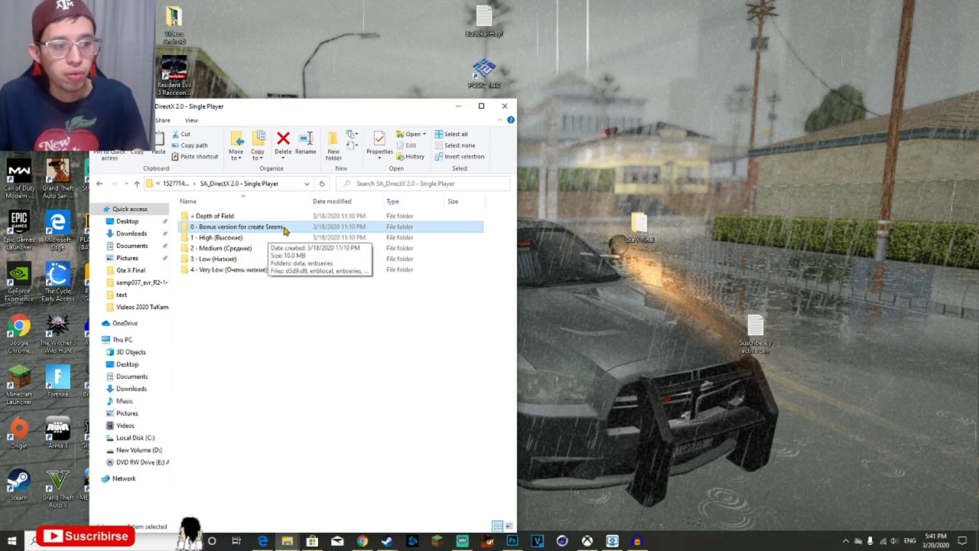
{"action": "left_click", "coordinate": [457, 106]}
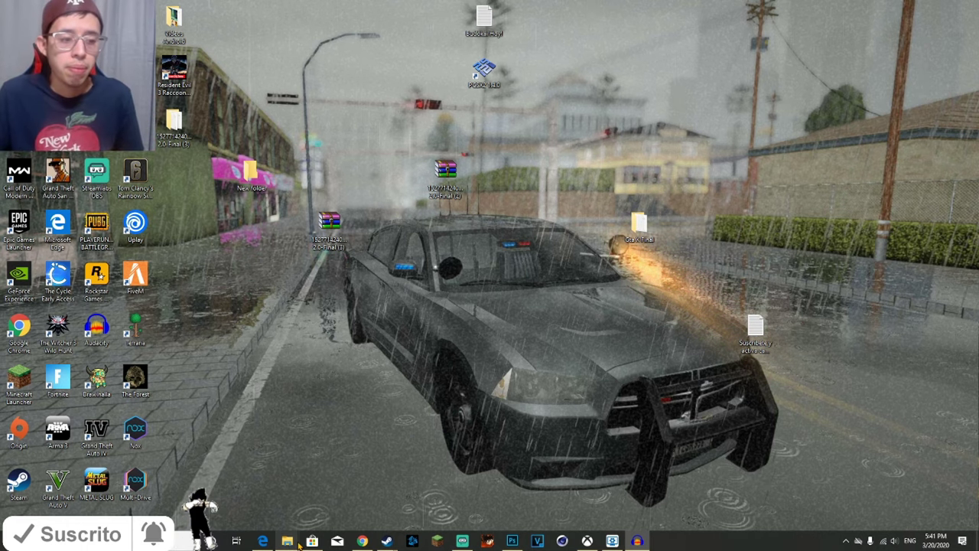
{"action": "mouse_move", "coordinate": [287, 541]}
{"action": "mouse_move", "coordinate": [323, 519]}
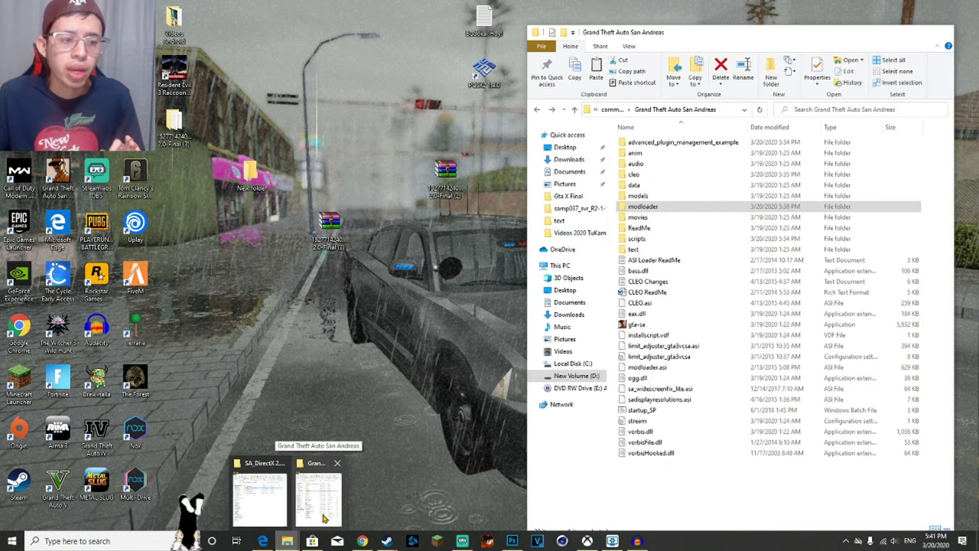
{"action": "left_click", "coordinate": [321, 517]}
{"action": "mouse_move", "coordinate": [289, 539]}
{"action": "left_click", "coordinate": [268, 493]}
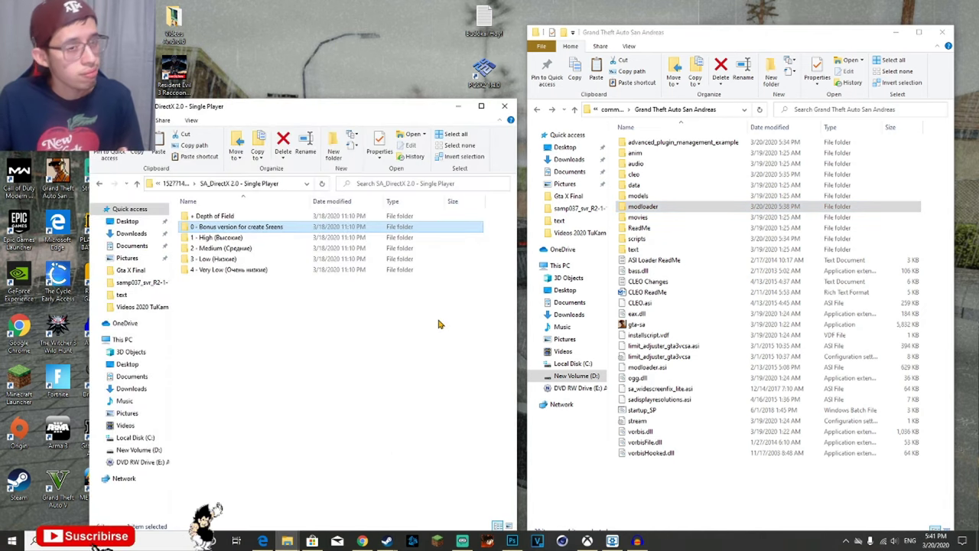
- Compare the contents of the 0 - Bonus version for create Sreens and 1 - High folders
{"action": "left_click", "coordinate": [302, 227]}
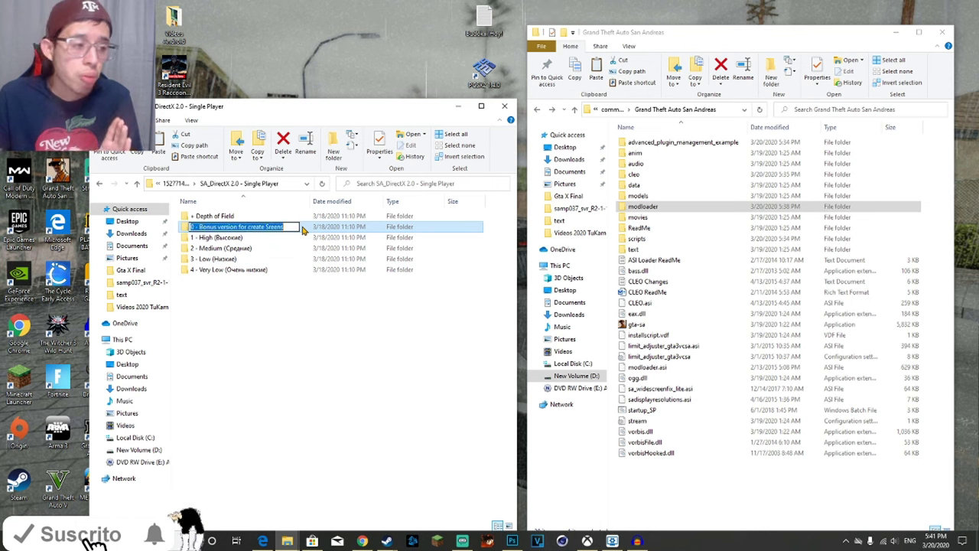
{"action": "key", "text": "Return"}
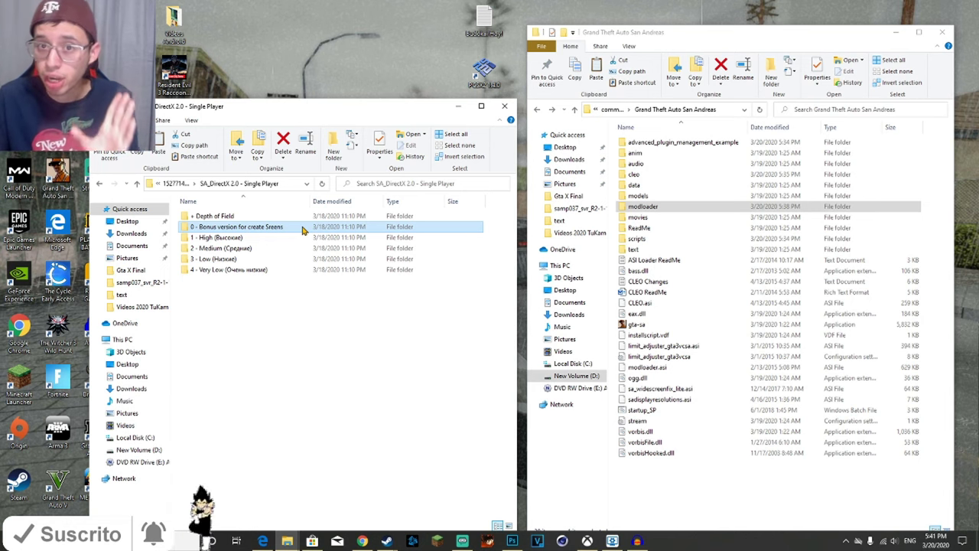
{"action": "double_click", "coordinate": [302, 229]}
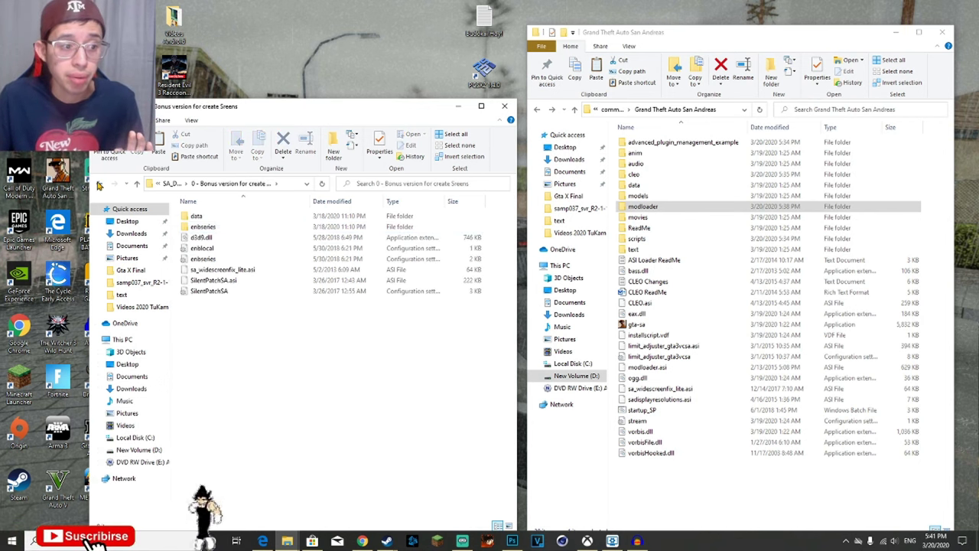
{"action": "left_click", "coordinate": [98, 184]}
{"action": "double_click", "coordinate": [229, 238]}
{"action": "left_click_drag", "start_coordinate": [259, 346], "coordinate": [175, 199]}
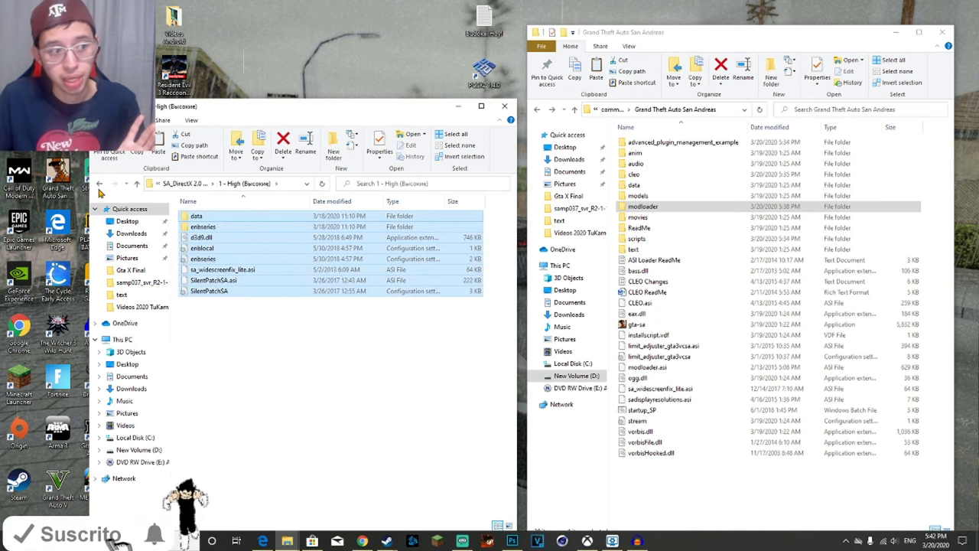
{"action": "left_click", "coordinate": [98, 184]}
- Copy everything in 0 - Bonus version for create Sreens into the Grand Theft Auto San Andreas folder, replacing the files with the same names
{"action": "double_click", "coordinate": [222, 226]}
{"action": "left_click_drag", "start_coordinate": [244, 328], "coordinate": [244, 211]}
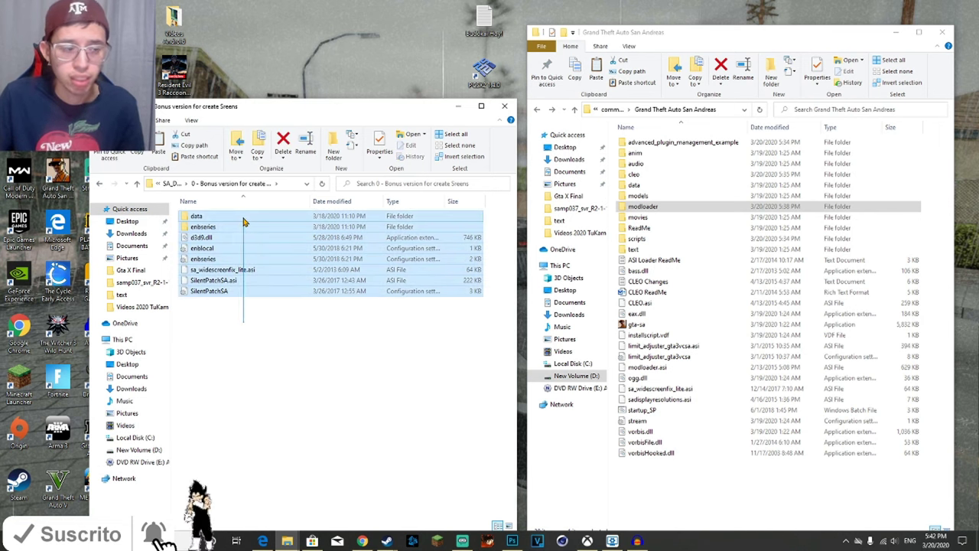
{"action": "right_click", "coordinate": [233, 231]}
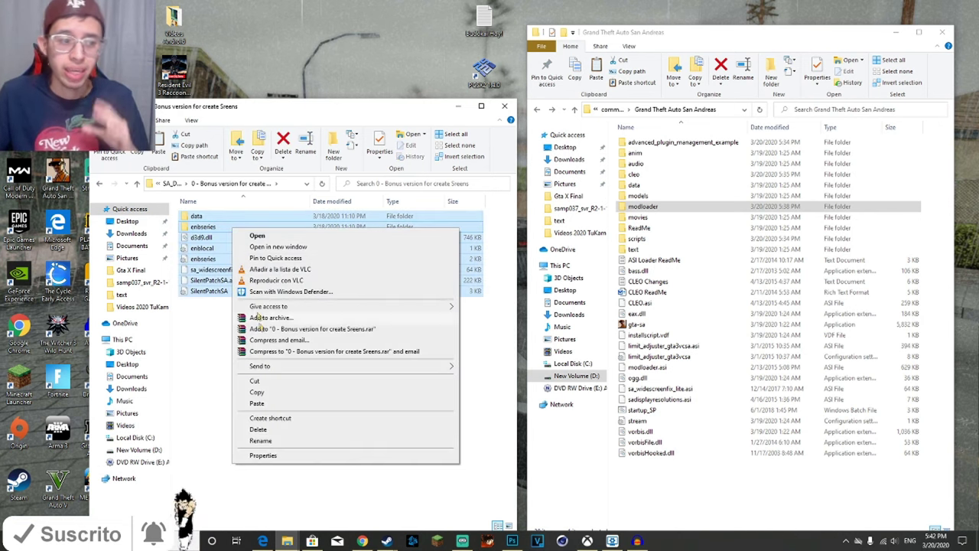
{"action": "left_click", "coordinate": [269, 393]}
{"action": "left_click", "coordinate": [654, 478]}
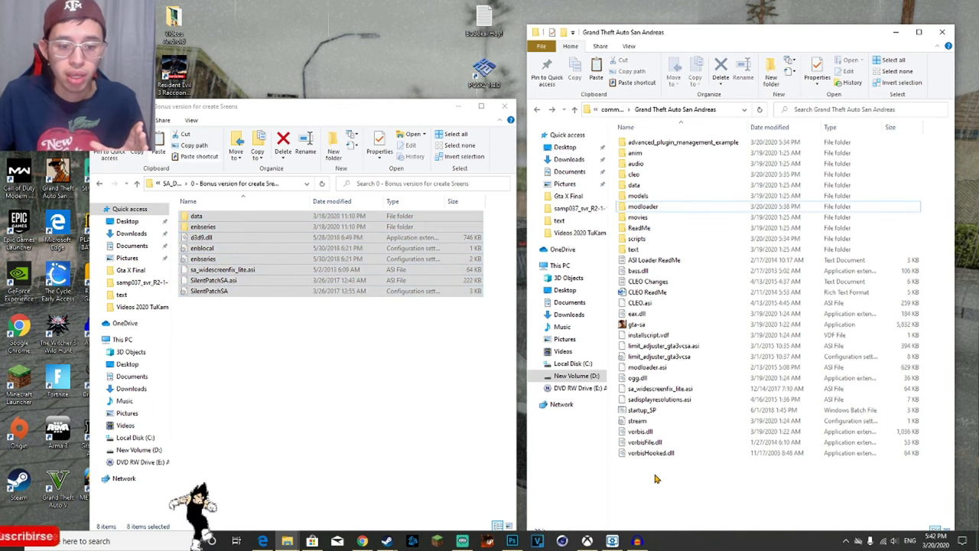
{"action": "right_click", "coordinate": [655, 478]}
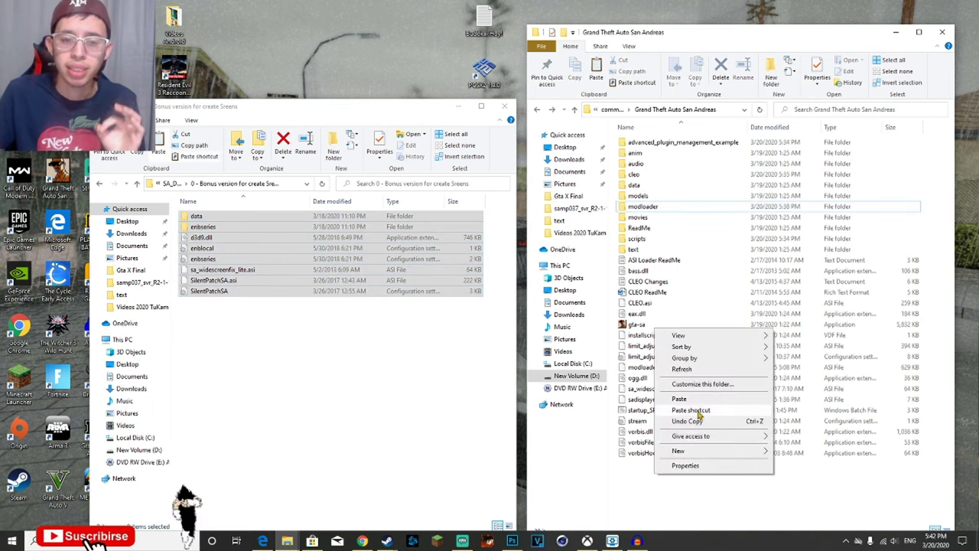
{"action": "left_click", "coordinate": [679, 399]}
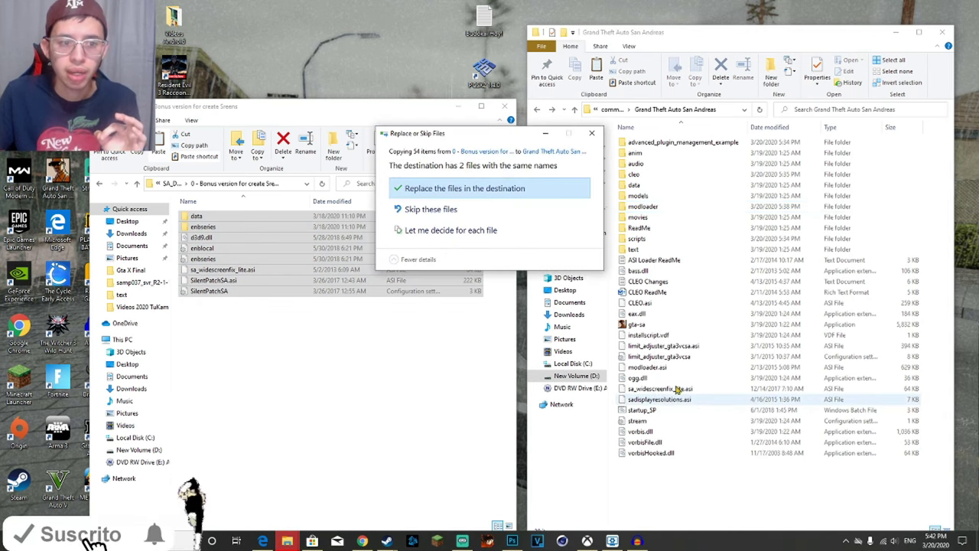
{"action": "left_click", "coordinate": [489, 188]}
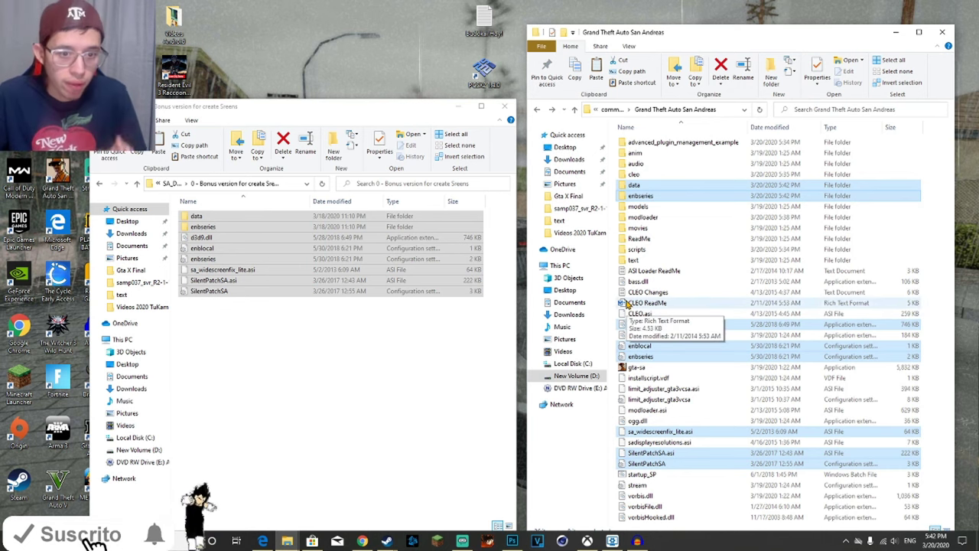
{"action": "left_click", "coordinate": [346, 301]}
- Go back up to the SA_DirectX 2.0-Final folder, look inside + Optimiser, and point out + Fix Problems Win 10
{"action": "left_click", "coordinate": [98, 184]}
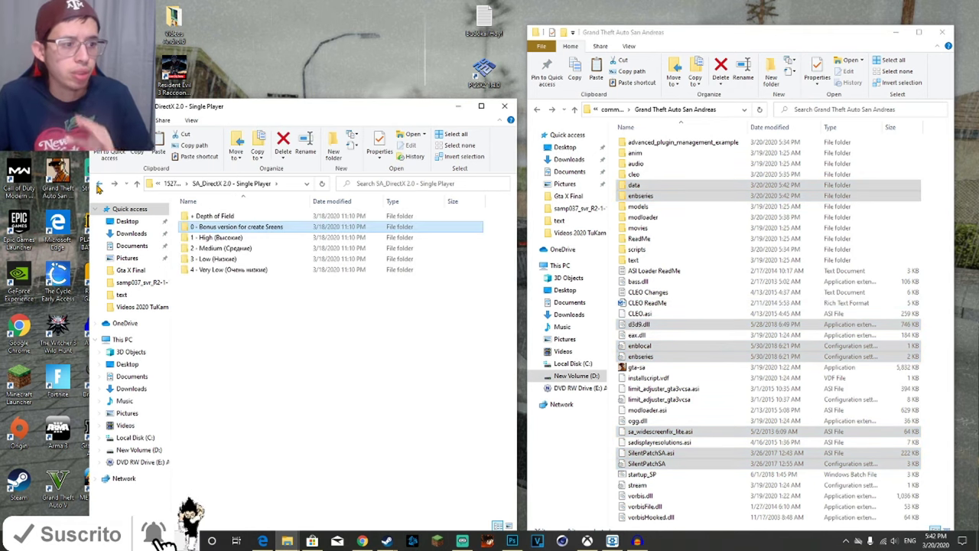
{"action": "left_click", "coordinate": [205, 217]}
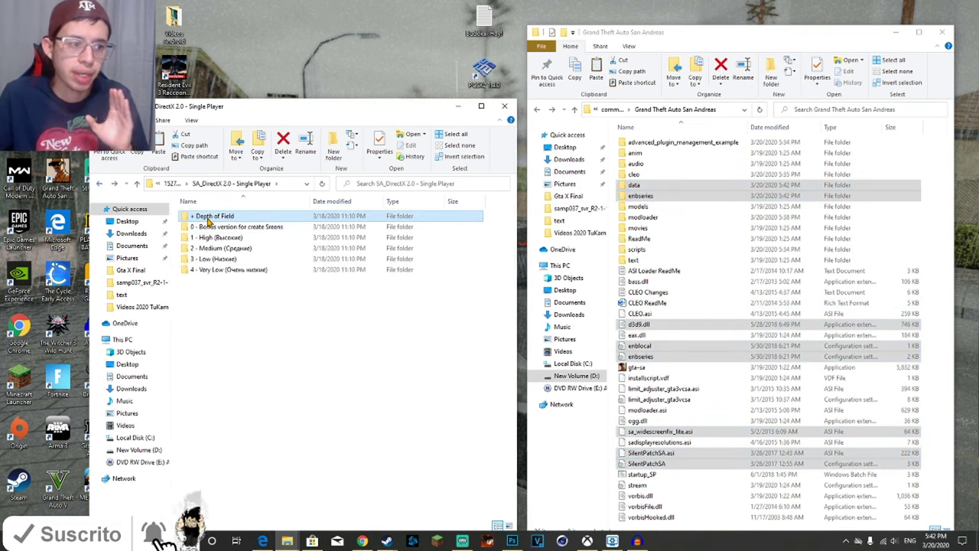
{"action": "key", "text": "BackSpace"}
{"action": "double_click", "coordinate": [224, 227]}
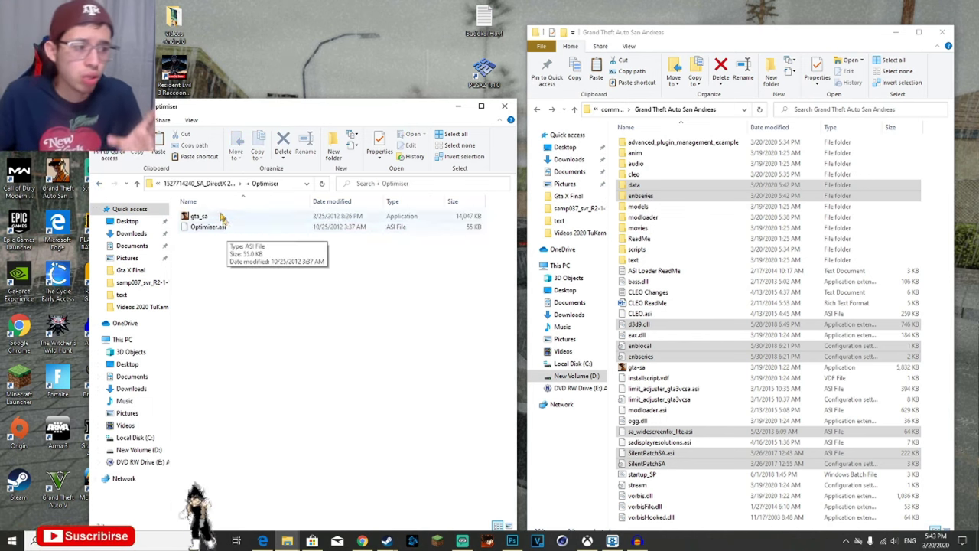
{"action": "key", "text": "BackSpace"}
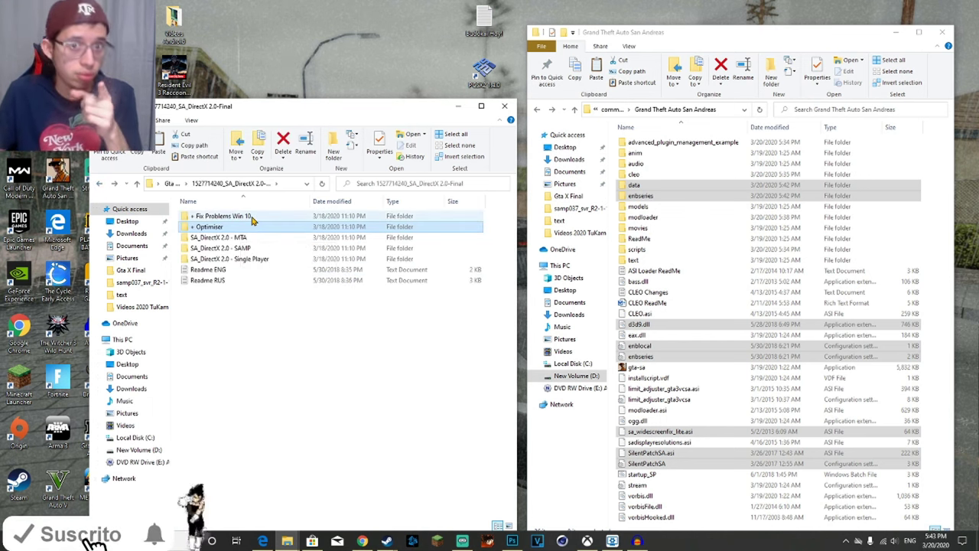
{"action": "left_click", "coordinate": [252, 218]}
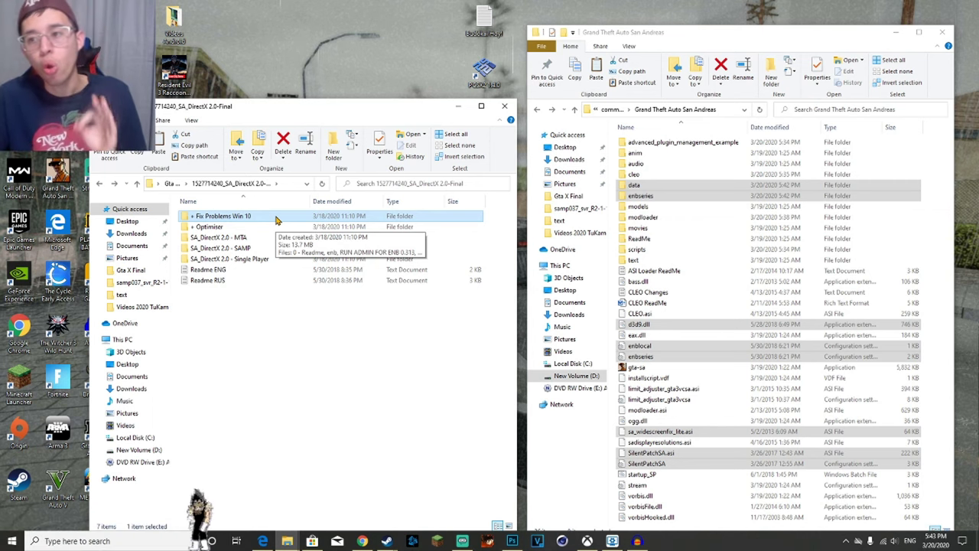
- Return to the Gta X Final folder and close its window
{"action": "left_click", "coordinate": [98, 184]}
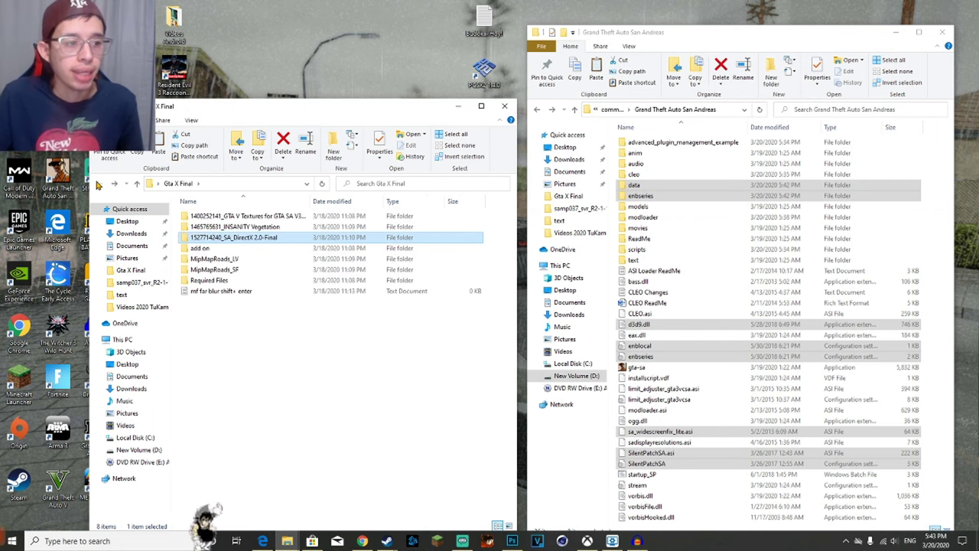
{"action": "left_click_drag", "start_coordinate": [260, 334], "coordinate": [294, 207]}
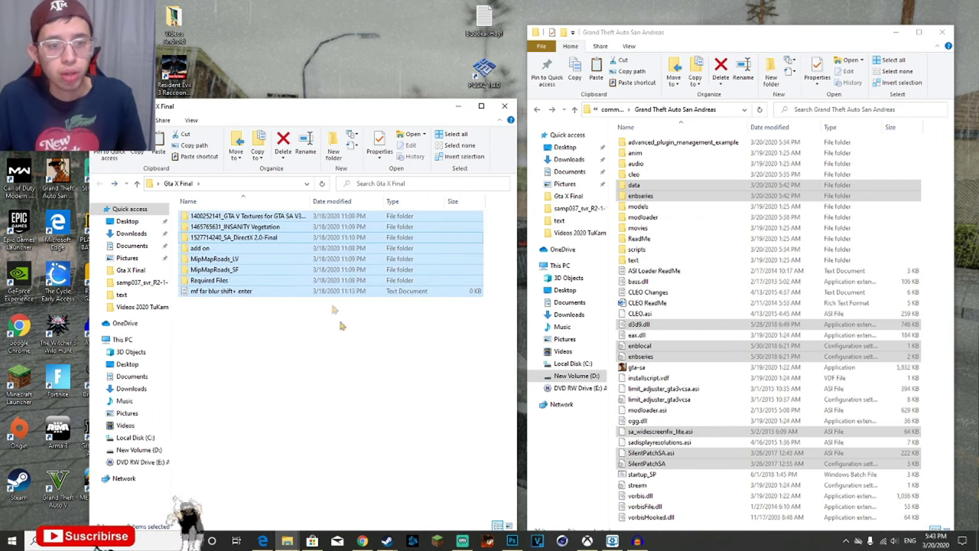
{"action": "left_click", "coordinate": [341, 326]}
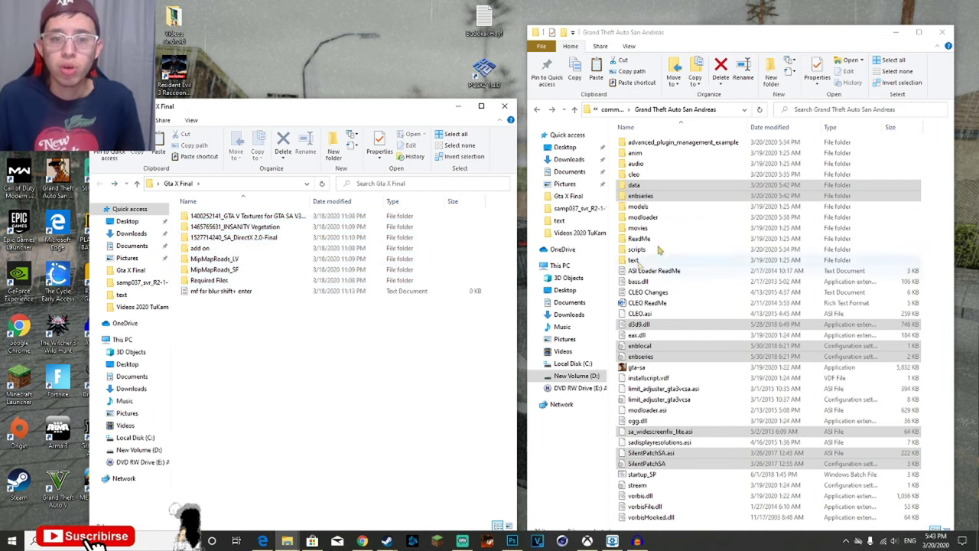
{"action": "left_click", "coordinate": [508, 107]}
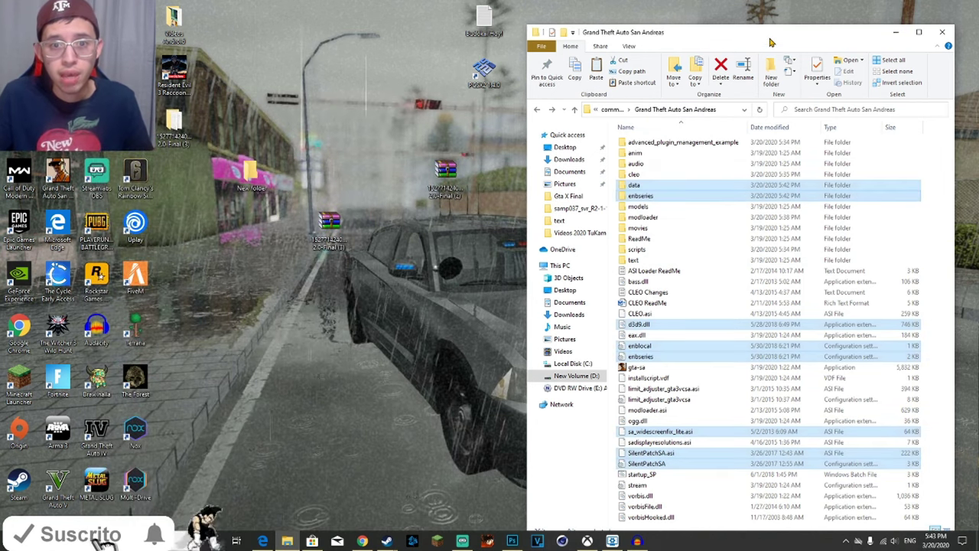
- Move the Grand Theft Auto San Andreas window and widen it to fill most of the desktop
{"action": "left_click_drag", "start_coordinate": [851, 47], "coordinate": [780, 49]}
{"action": "left_click", "coordinate": [847, 34]}
{"action": "left_click_drag", "start_coordinate": [724, 21], "coordinate": [604, 36]}
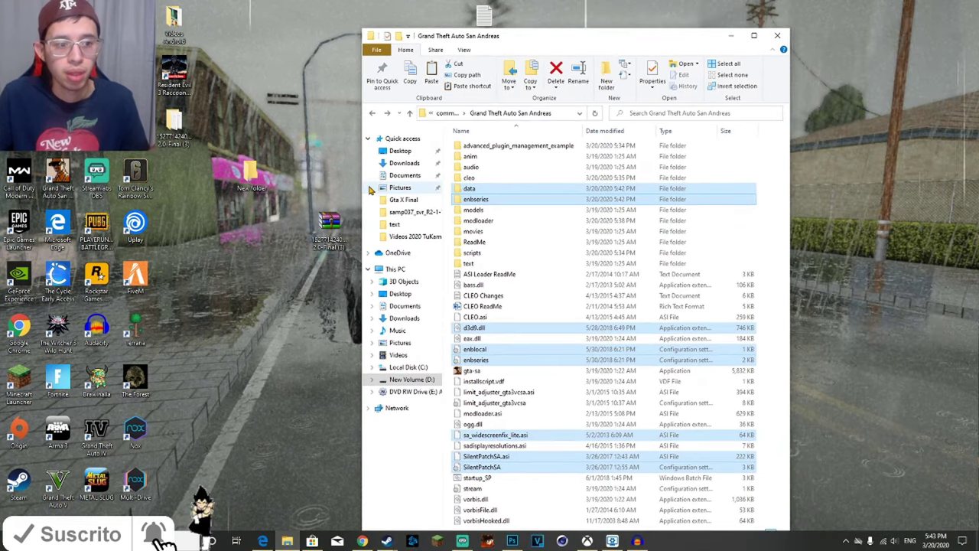
{"action": "left_click_drag", "start_coordinate": [363, 189], "coordinate": [50, 189]}
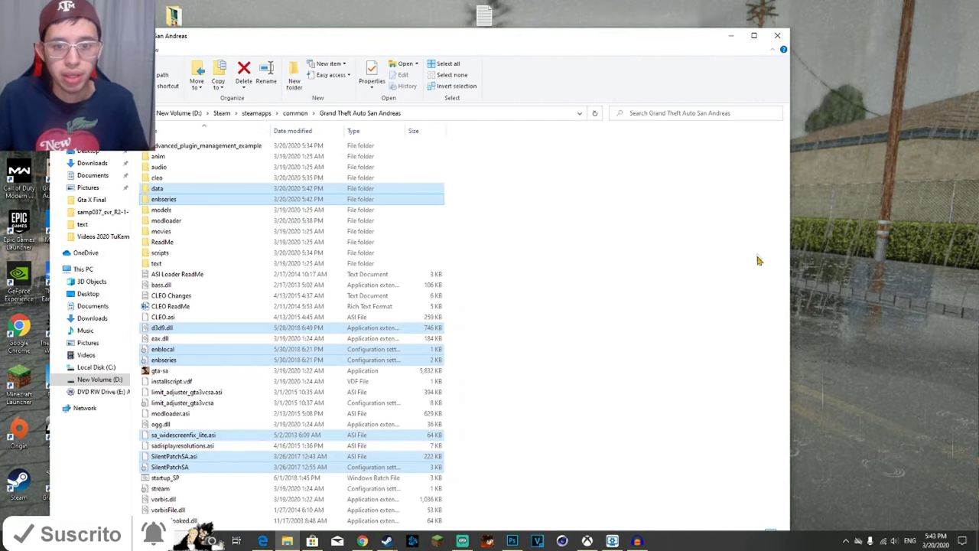
{"action": "left_click_drag", "start_coordinate": [790, 238], "coordinate": [973, 230]}
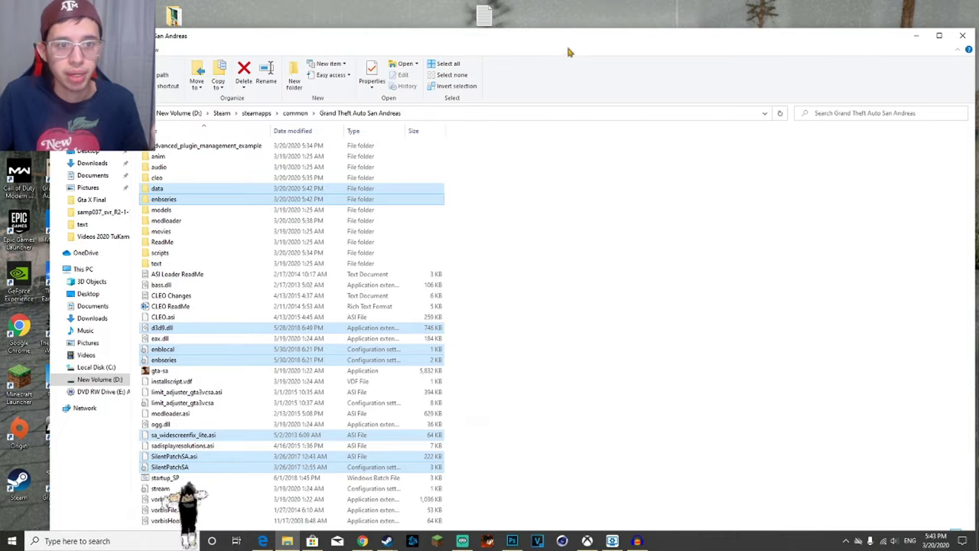
{"action": "left_click_drag", "start_coordinate": [639, 52], "coordinate": [769, 16]}
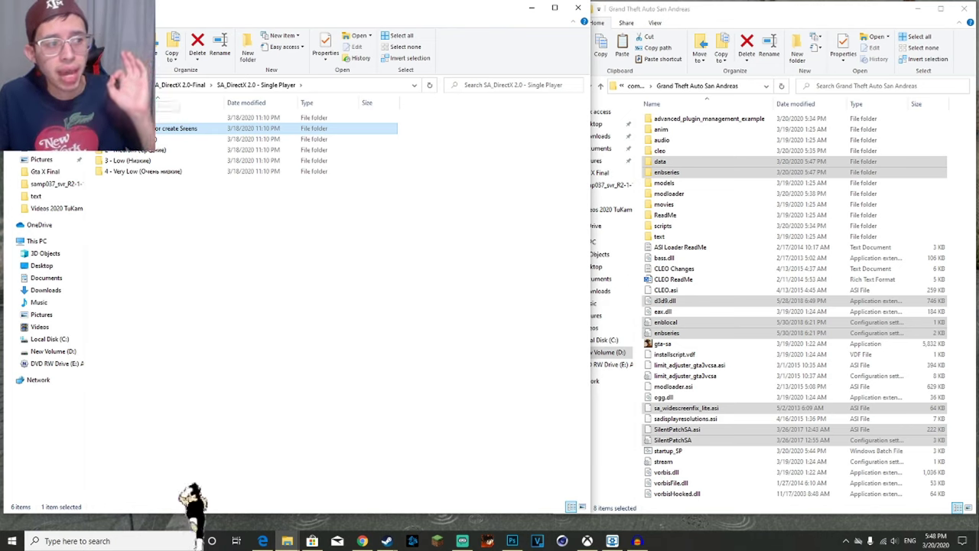
- Go up from the Single Player folder, highlight the two extra folders, and review the gta_sa and Optimiser.asi files in + Optimiser
{"action": "key", "text": "alt+Up"}
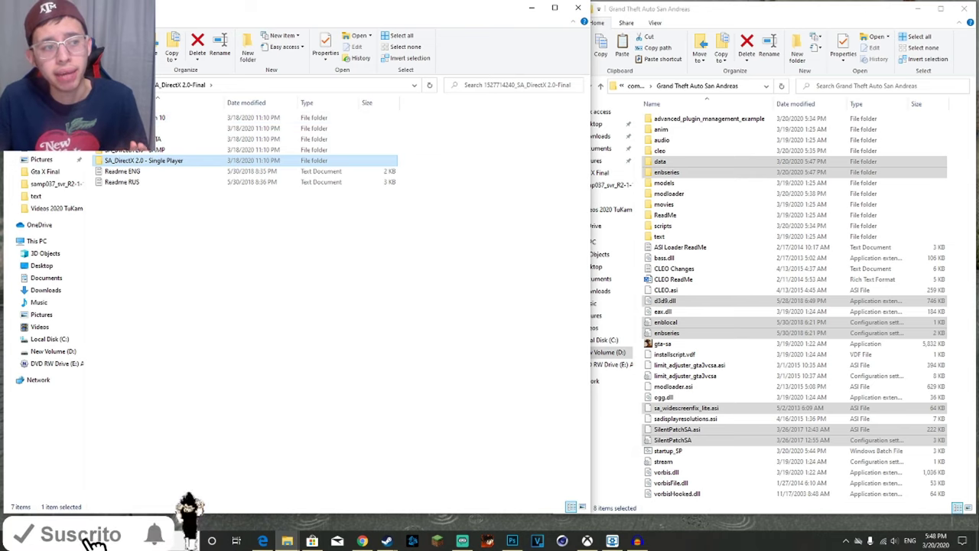
{"action": "key", "text": "Home"}
{"action": "key", "text": "shift+Down"}
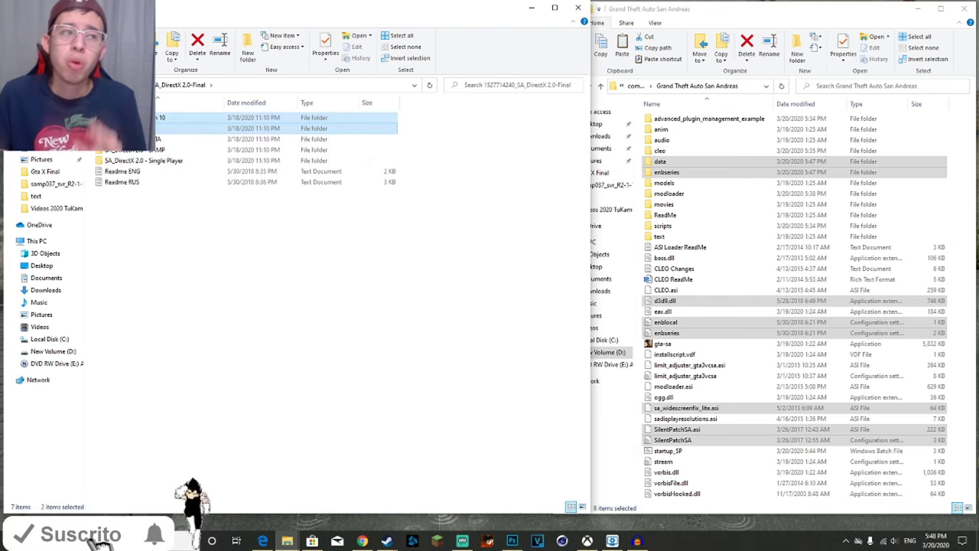
{"action": "double_click", "coordinate": [137, 127]}
{"action": "key", "text": "ctrl+a"}
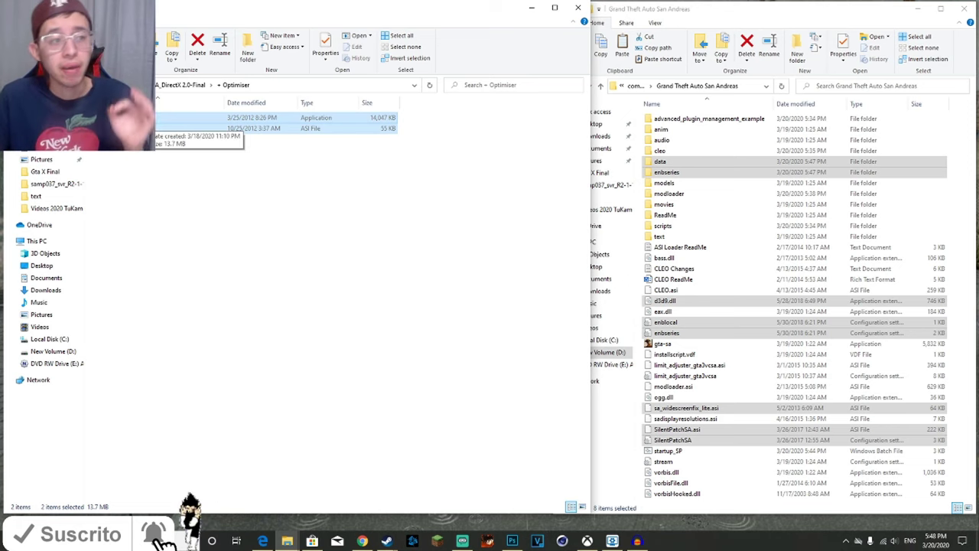
{"action": "key", "text": "BackSpace"}
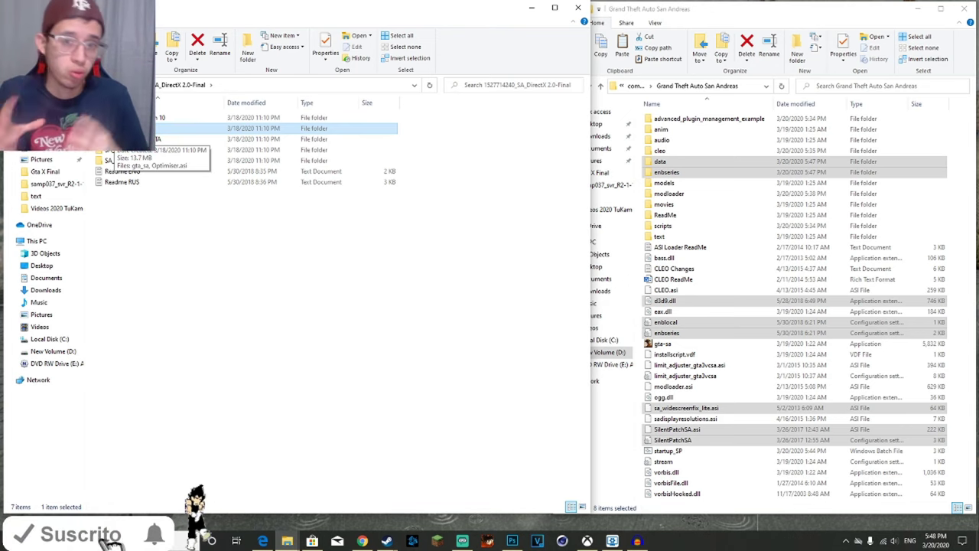
- Copy gta_sa and Optimiser.asi from the + Optimiser folder and return to the Grand Theft Auto San Andreas folder
{"action": "double_click", "coordinate": [115, 128]}
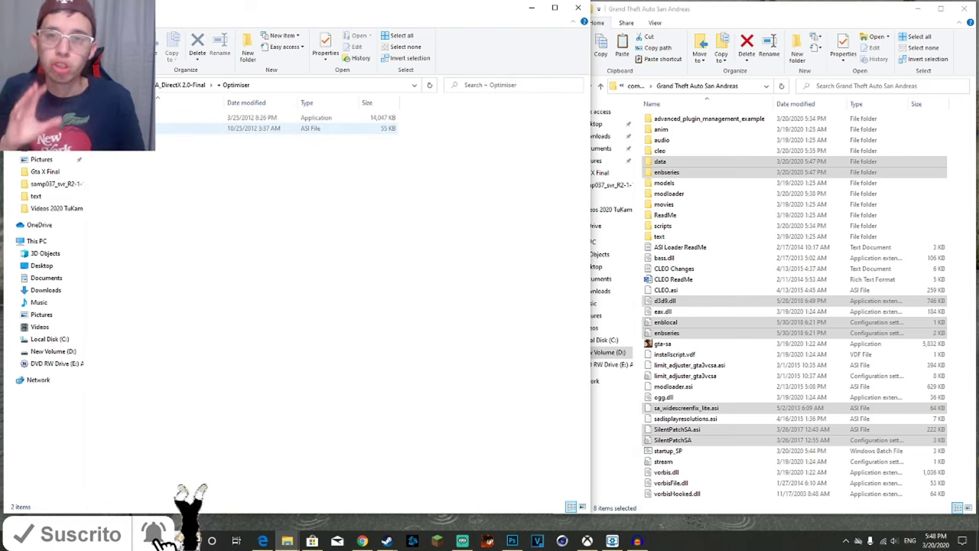
{"action": "left_click_drag", "start_coordinate": [145, 128], "coordinate": [175, 118]}
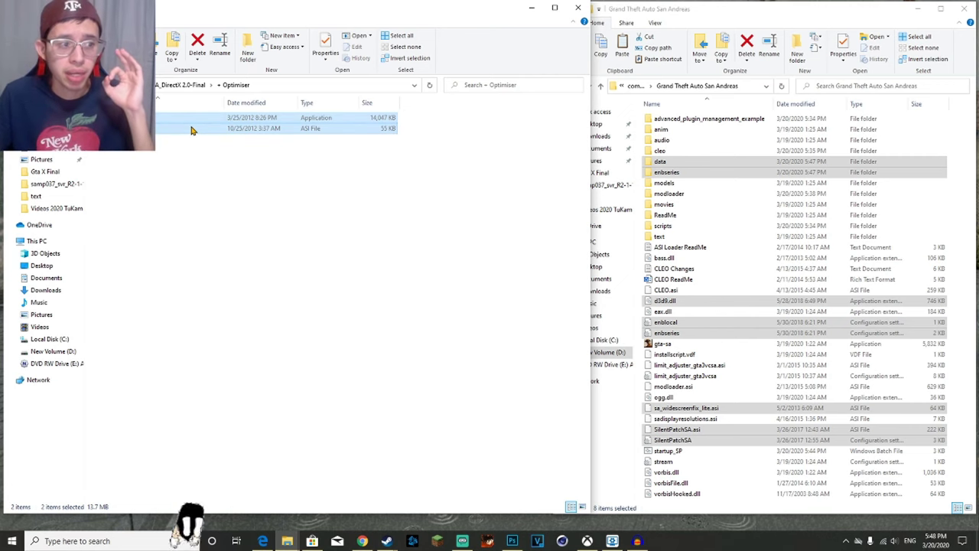
{"action": "right_click", "coordinate": [192, 130]}
{"action": "left_click", "coordinate": [245, 248]}
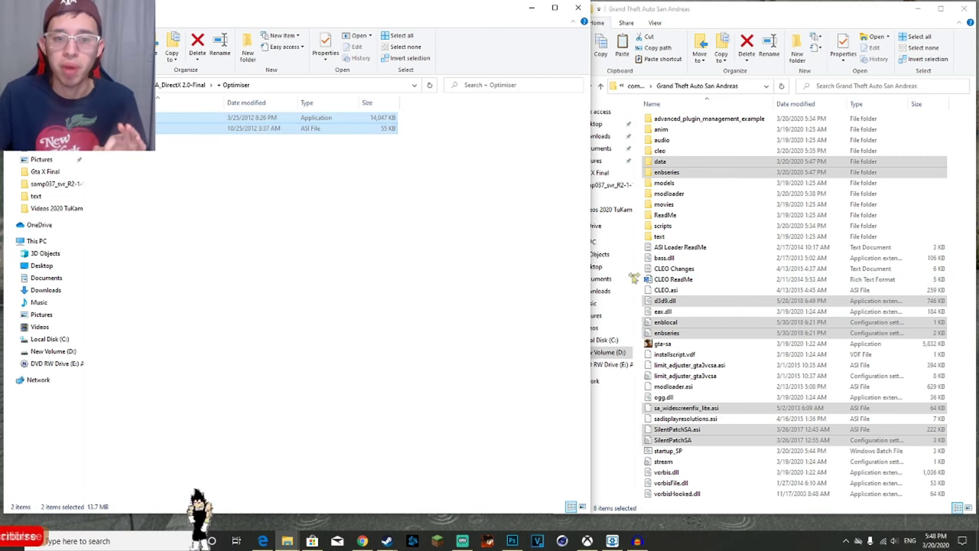
{"action": "left_click", "coordinate": [634, 279]}
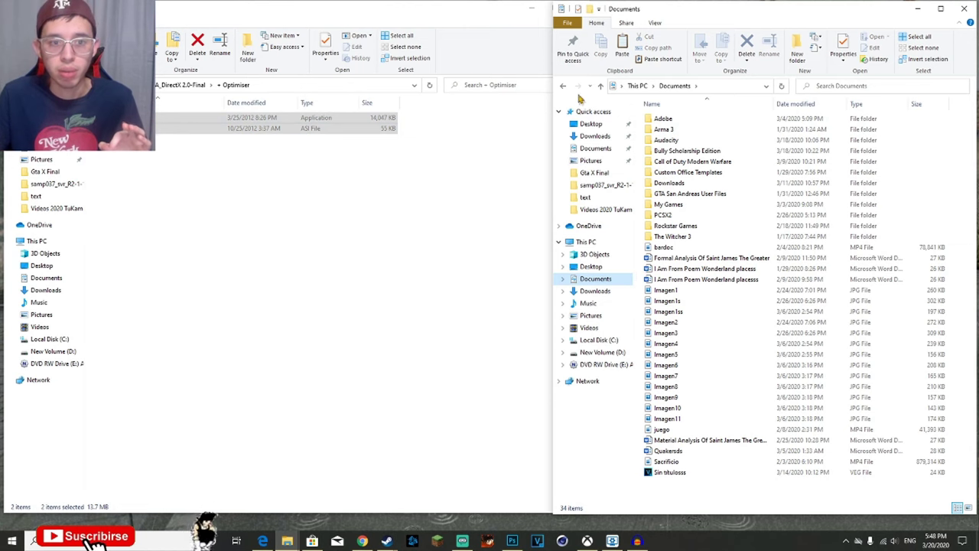
{"action": "key", "text": "alt+Left"}
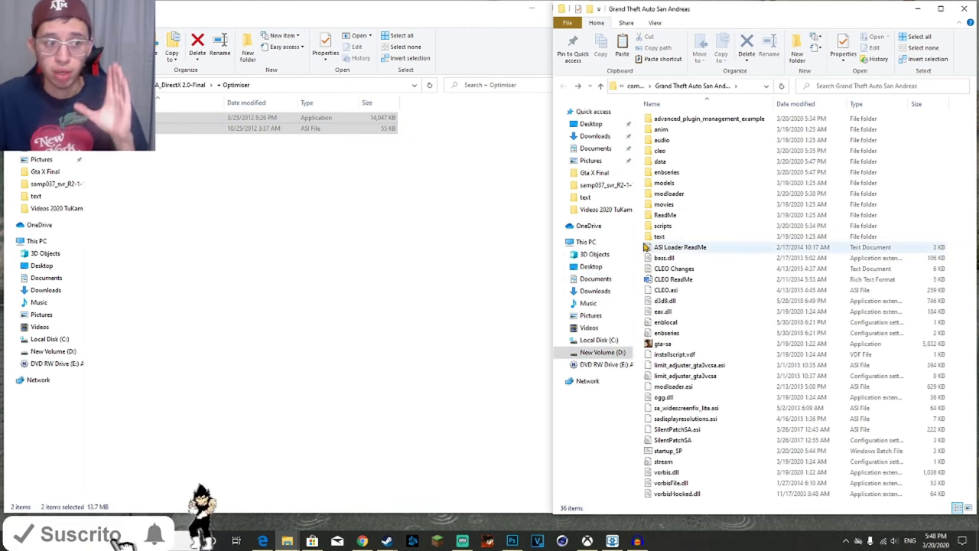
- Copy gta_sa and Optimiser.asi from the + Optimiser folder and paste them into the Grand Theft Auto San Andreas folder
{"action": "key", "text": "alt+Left"}
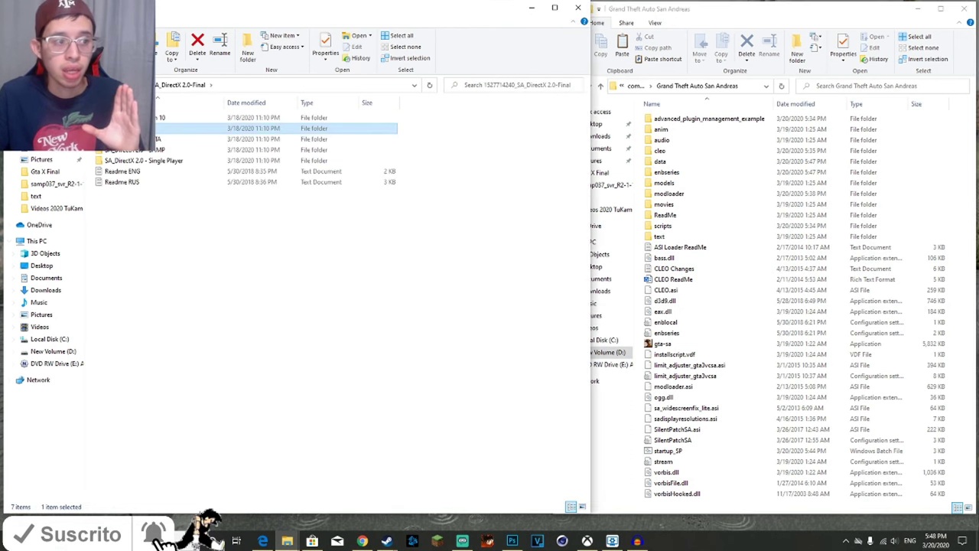
{"action": "left_click", "coordinate": [162, 200]}
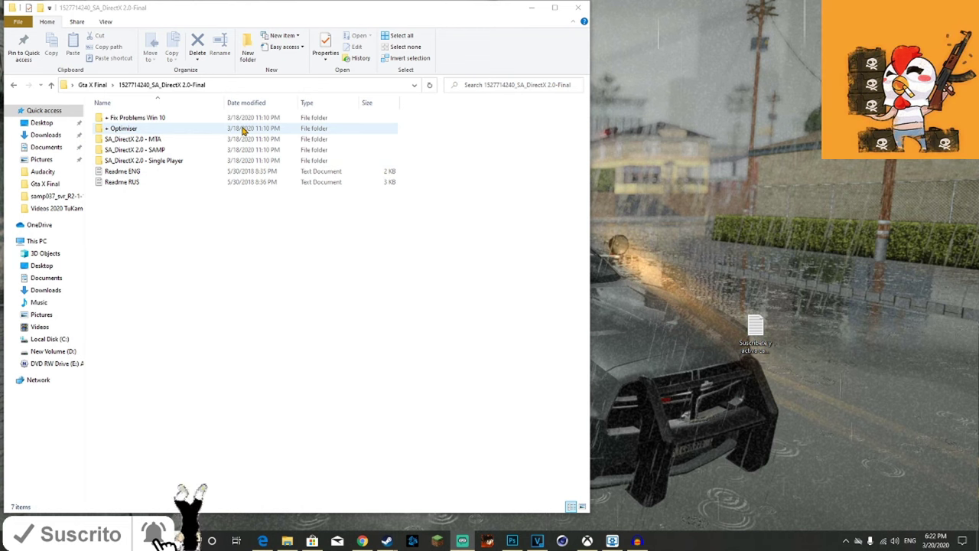
{"action": "left_click", "coordinate": [300, 130]}
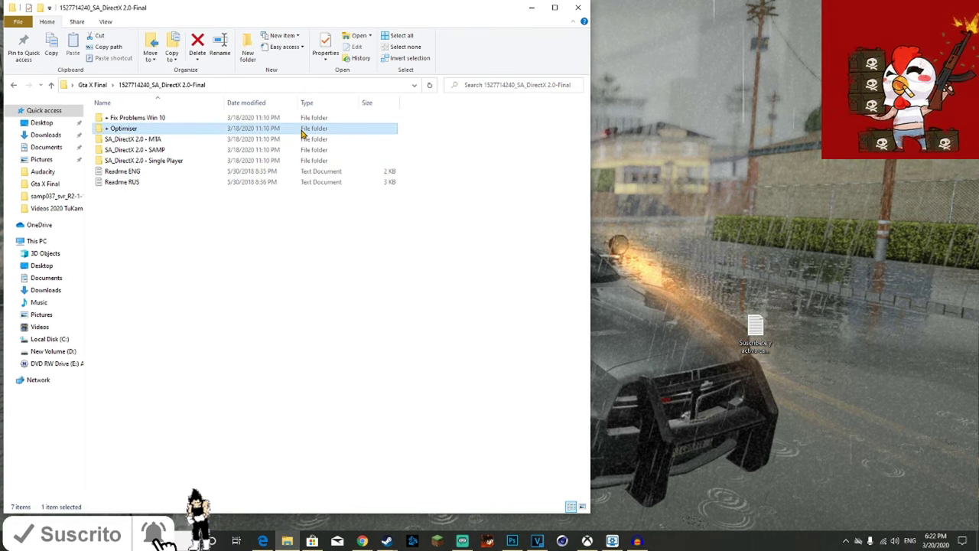
{"action": "double_click", "coordinate": [302, 133]}
{"action": "left_click_drag", "start_coordinate": [290, 164], "coordinate": [300, 121]}
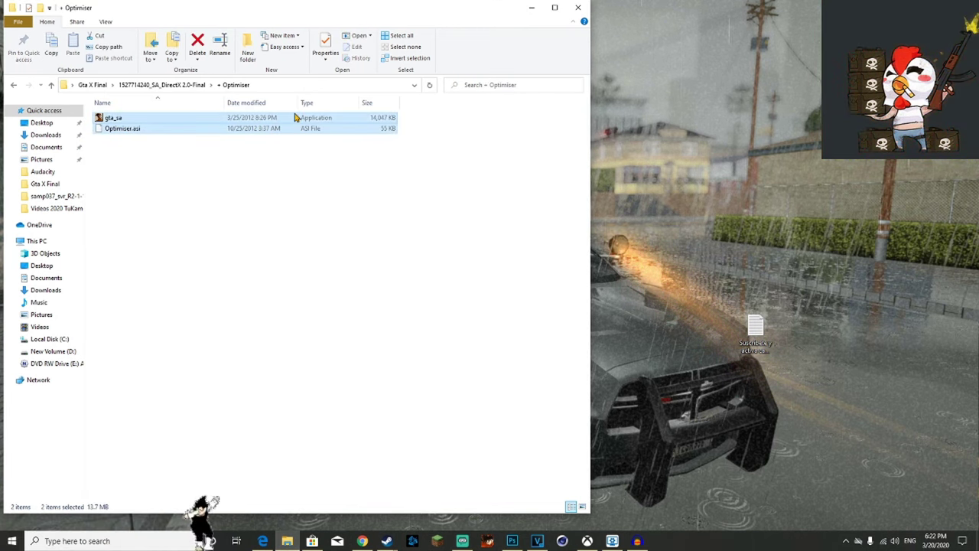
{"action": "right_click", "coordinate": [298, 122]}
{"action": "left_click", "coordinate": [343, 239]}
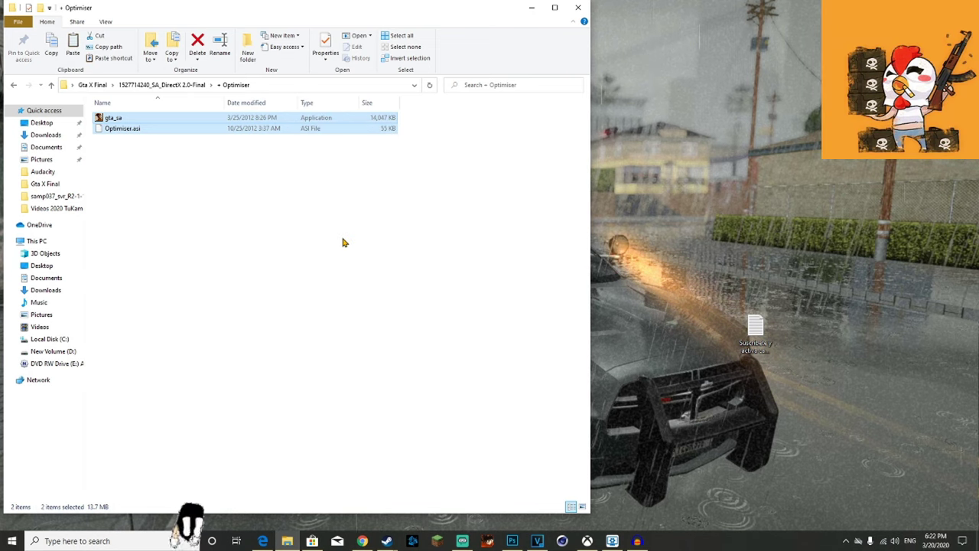
{"action": "left_click_drag", "start_coordinate": [342, 201], "coordinate": [328, 130]}
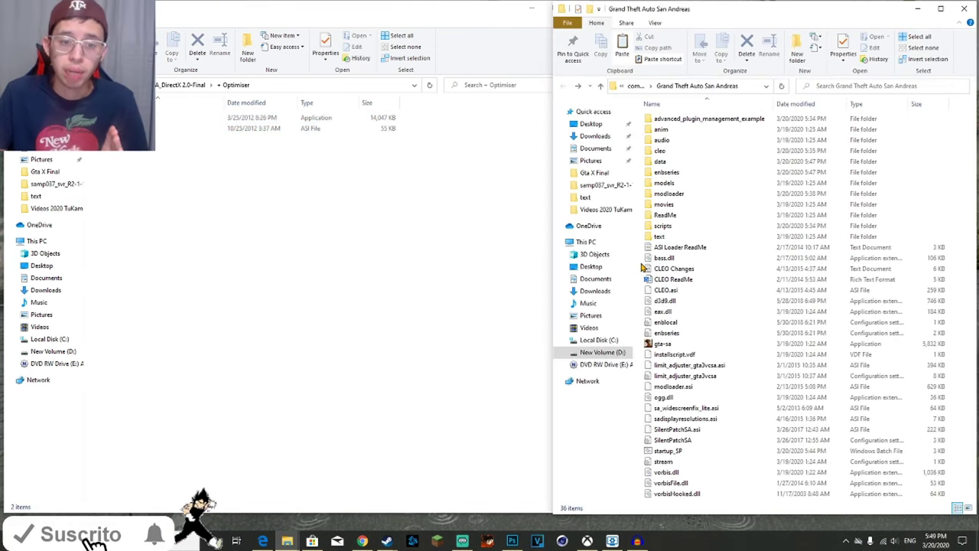
{"action": "right_click", "coordinate": [642, 266]}
{"action": "left_click", "coordinate": [666, 319]}
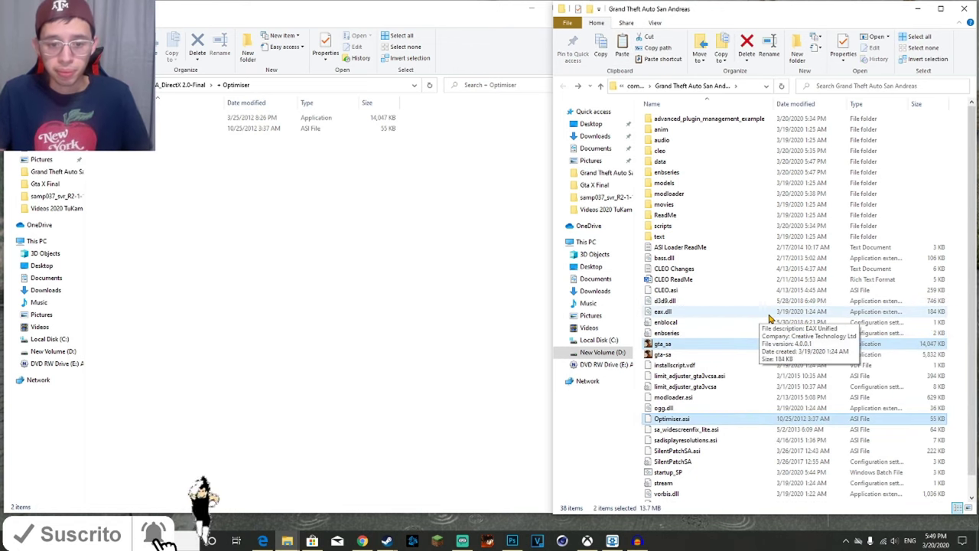
- Rename the pasted gta_sa application in the Grand Theft Auto San Andreas folder as gta-sa.exe
{"action": "scroll", "coordinate": [761, 336], "scroll_direction": "down", "scroll_amount": 1}
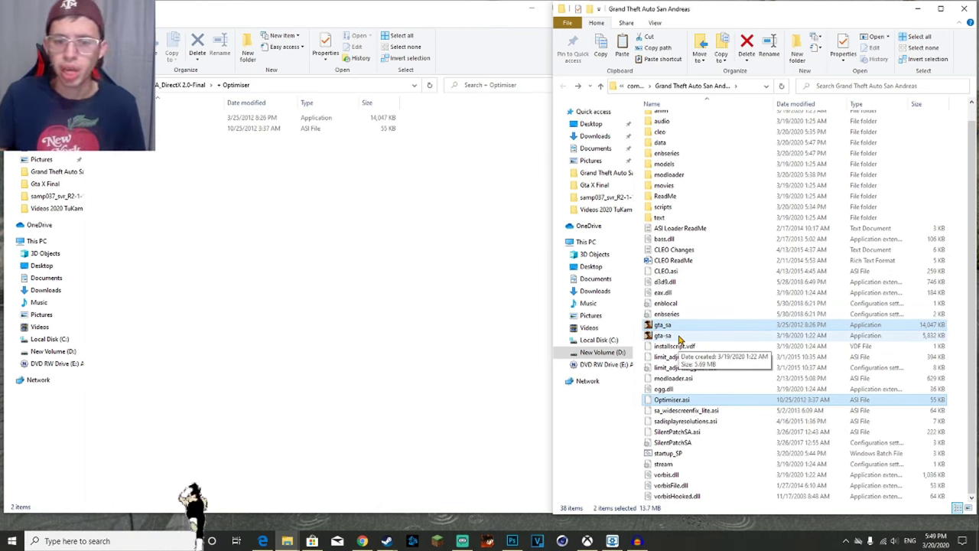
{"action": "left_click", "coordinate": [681, 326]}
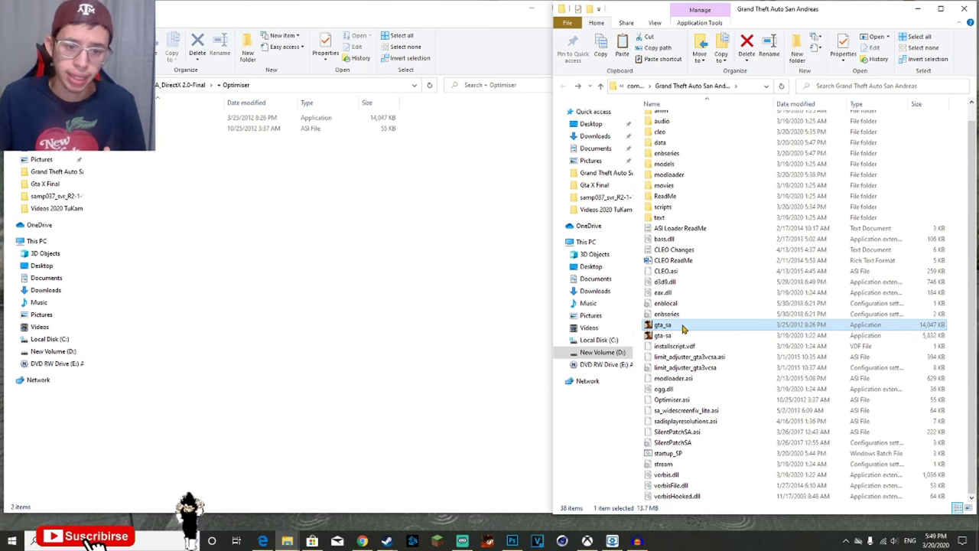
{"action": "right_click", "coordinate": [683, 326]}
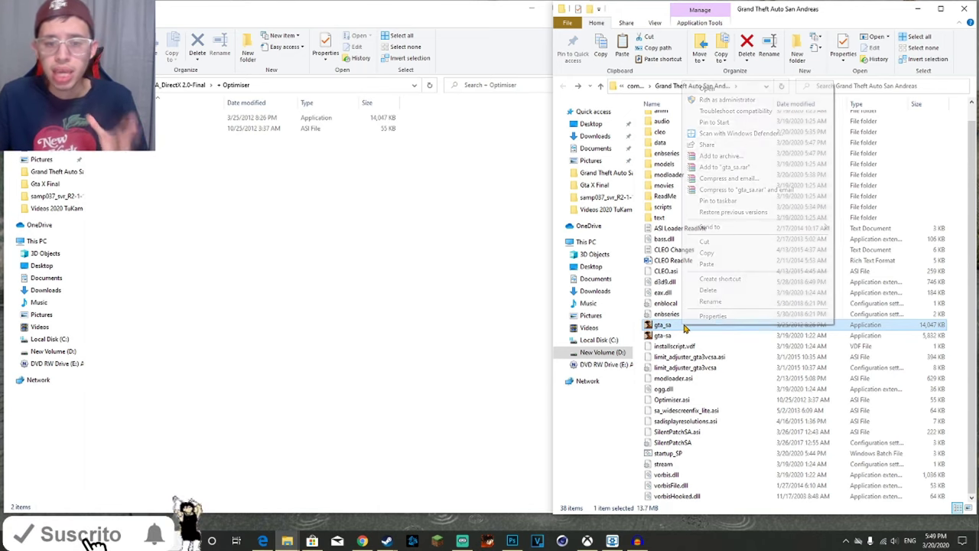
{"action": "left_click", "coordinate": [712, 302]}
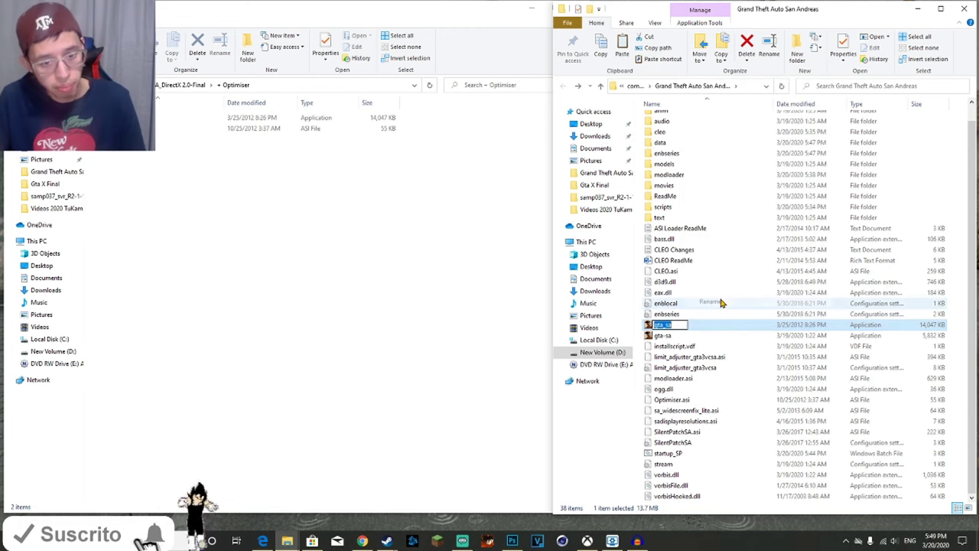
{"action": "type", "text": "gta_sa"}
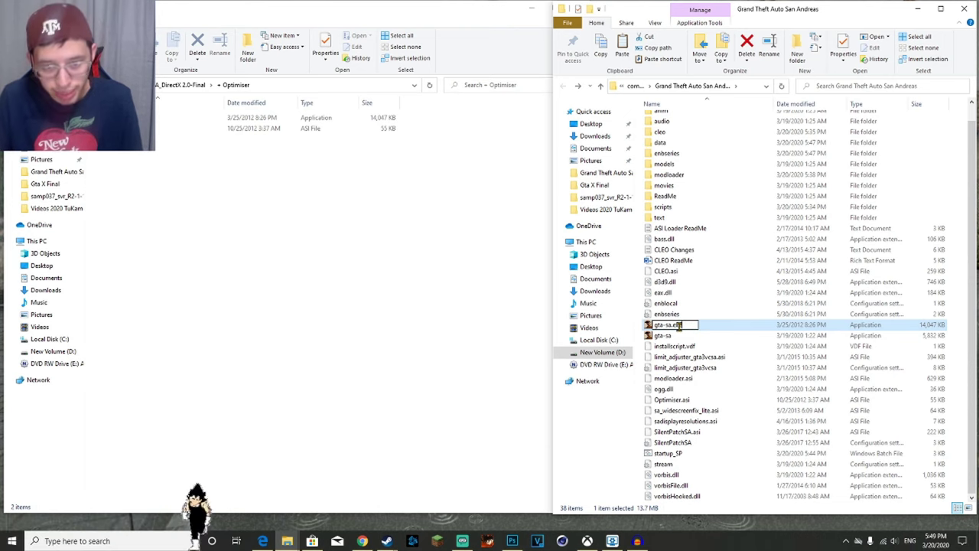
{"action": "key", "text": "Return"}
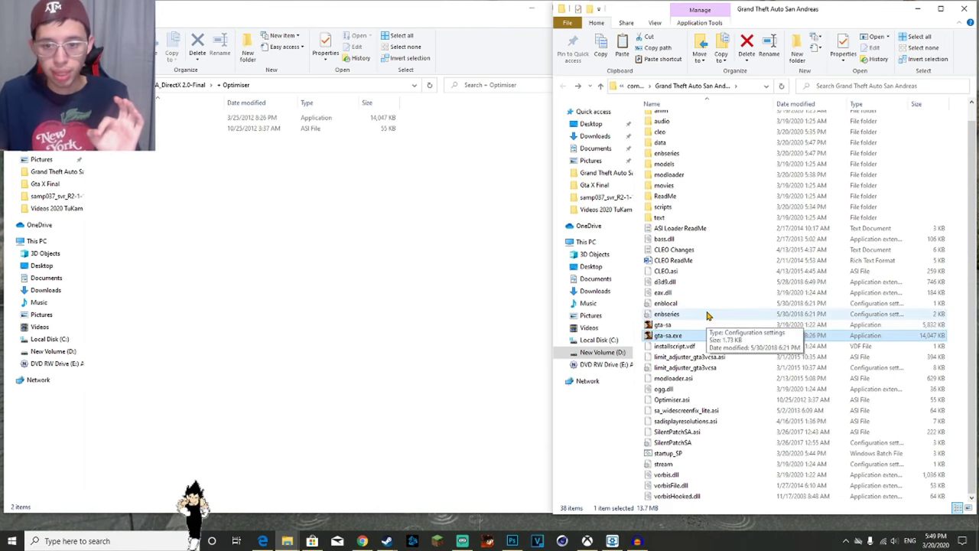
- Open the startup_SP batch file for editing, check which executable its last lines start, and close it
{"action": "right_click", "coordinate": [686, 453]}
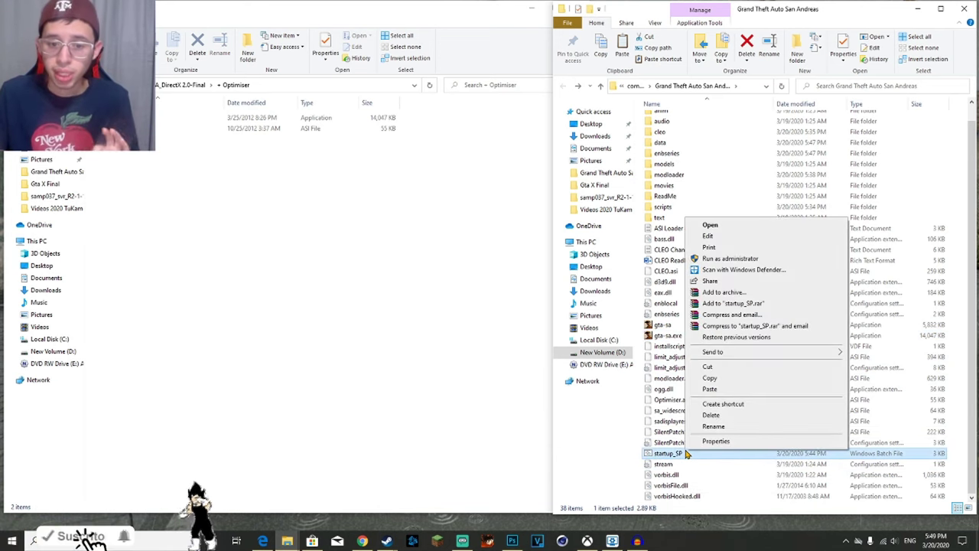
{"action": "left_click", "coordinate": [719, 236]}
{"action": "scroll", "coordinate": [727, 238], "scroll_direction": "down", "scroll_amount": 10}
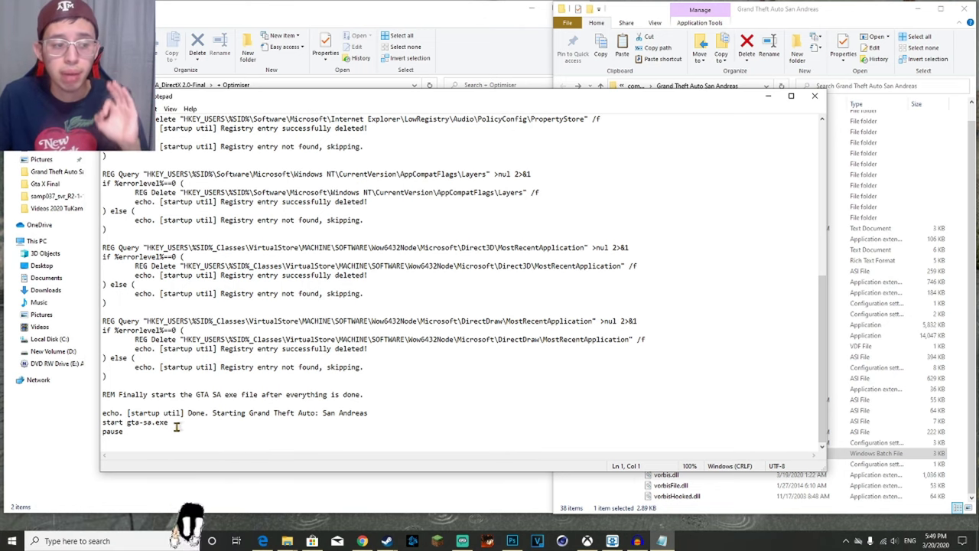
{"action": "left_click", "coordinate": [815, 95]}
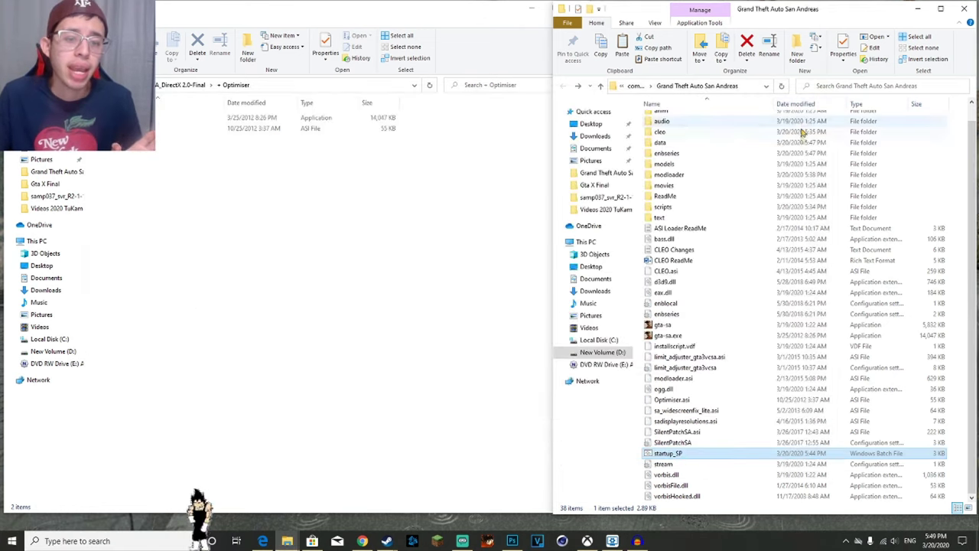
- Launch gta-sa.exe and accept the NVIDIA GeForce GTX 1070 device at 1920 x 1080 x 32 (WIDESCREEN), relaunching once
{"action": "left_click", "coordinate": [700, 336]}
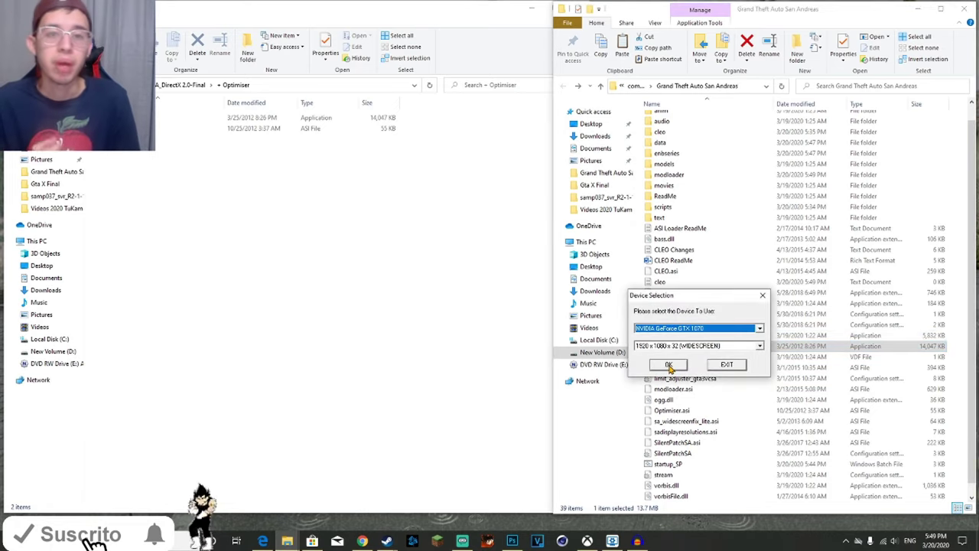
{"action": "left_click", "coordinate": [670, 365]}
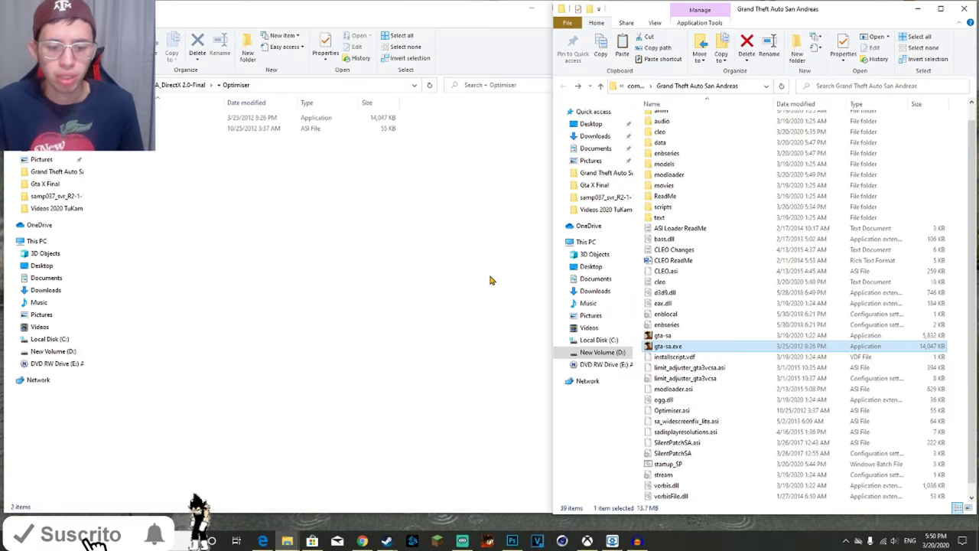
{"action": "double_click", "coordinate": [676, 348]}
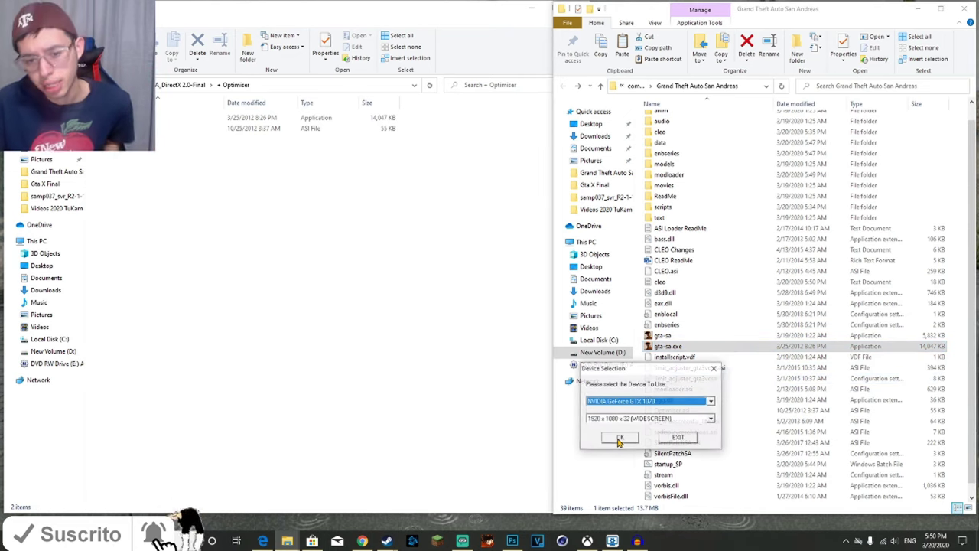
{"action": "left_click", "coordinate": [618, 437]}
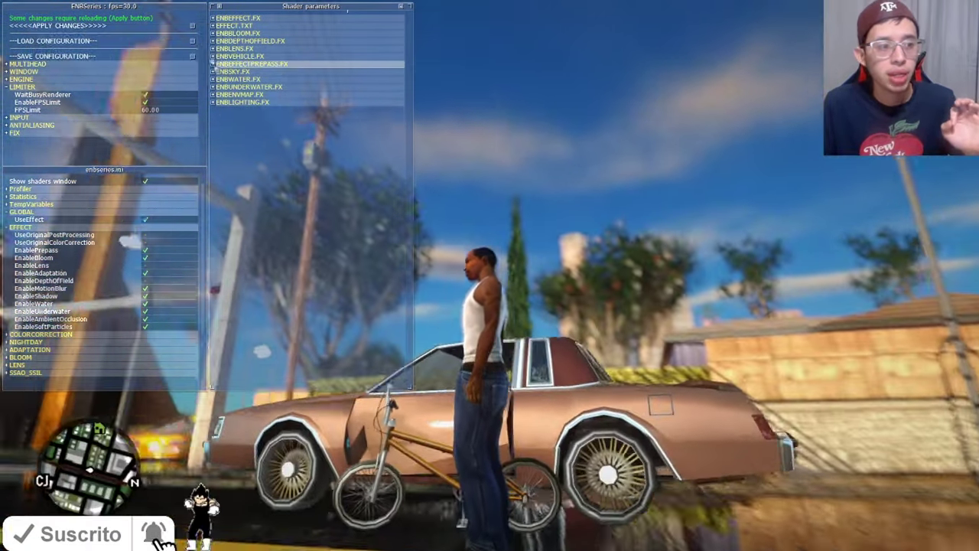
- Examine the ENBEFFECTPREPASS.FX entry in the ENBSeries shader parameters and walk the character forward to inspect the graphics
{"action": "left_click", "coordinate": [215, 64]}
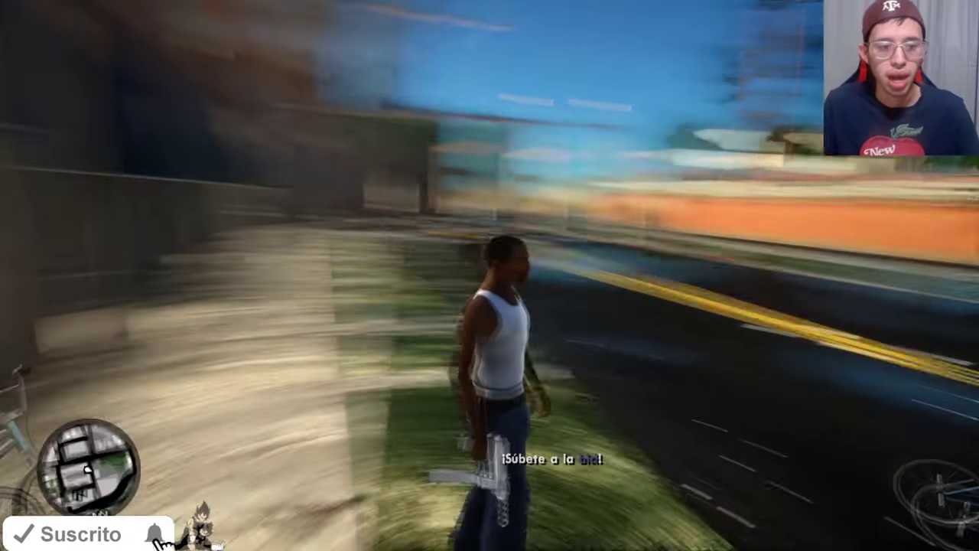
{"action": "key", "text": "w"}
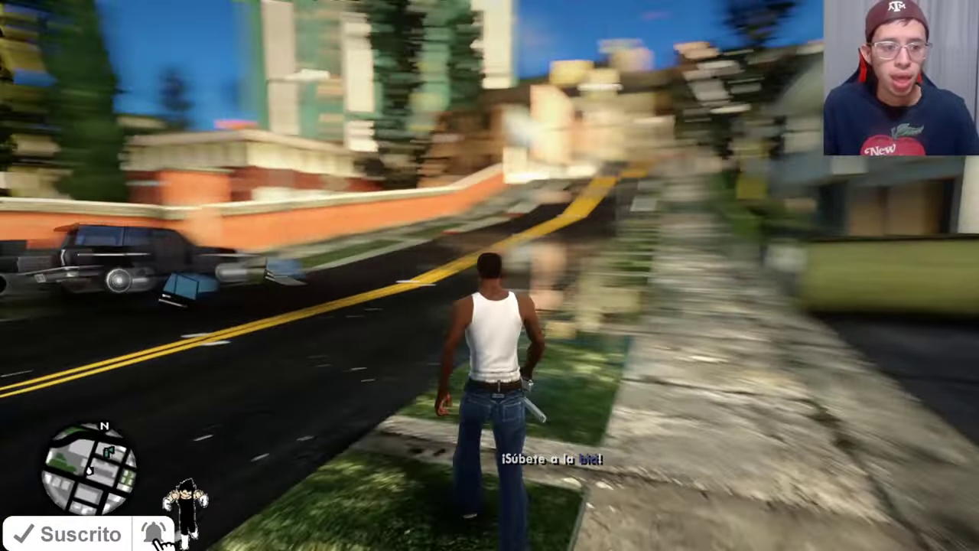